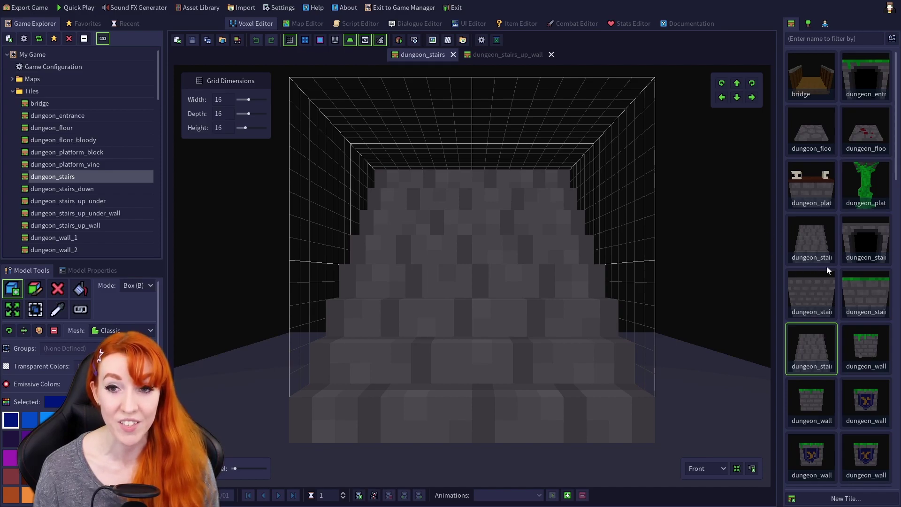
Step: View the dungeon_stairs_up_wall staircase tile through the saved 'stairs' camera angle
left_click_drag(855, 248, 483, 344)
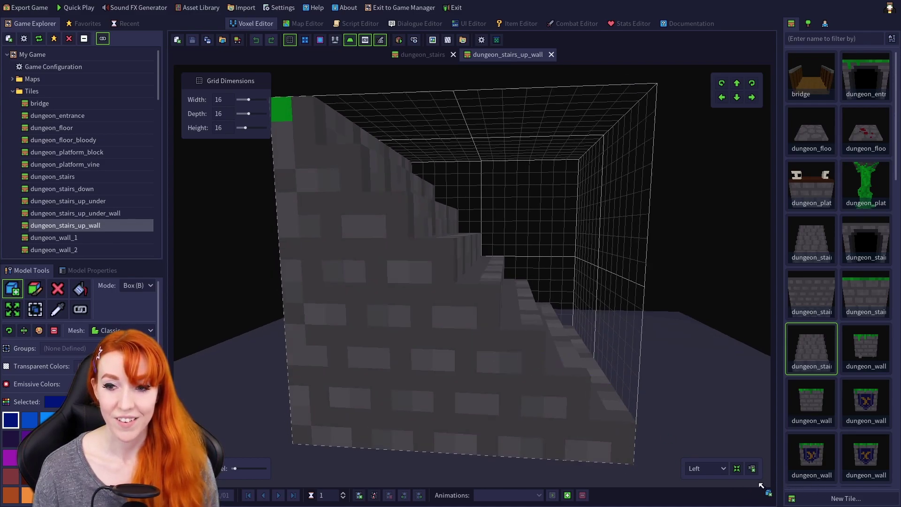
left_click(720, 469)
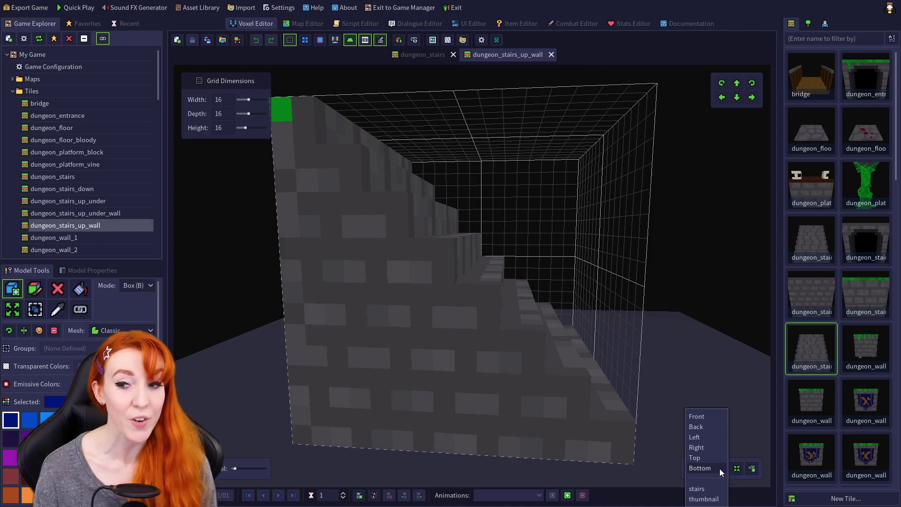
left_click(706, 488)
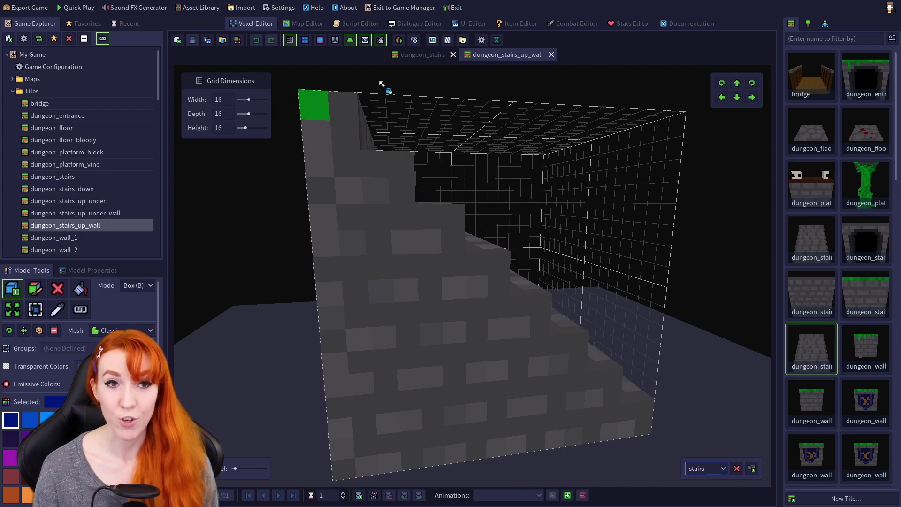
Step: Capture the current thumbnail, then recapture dungeon_stairs' thumbnail from the 'stairs' camera view
left_click(433, 40)
left_click(425, 55)
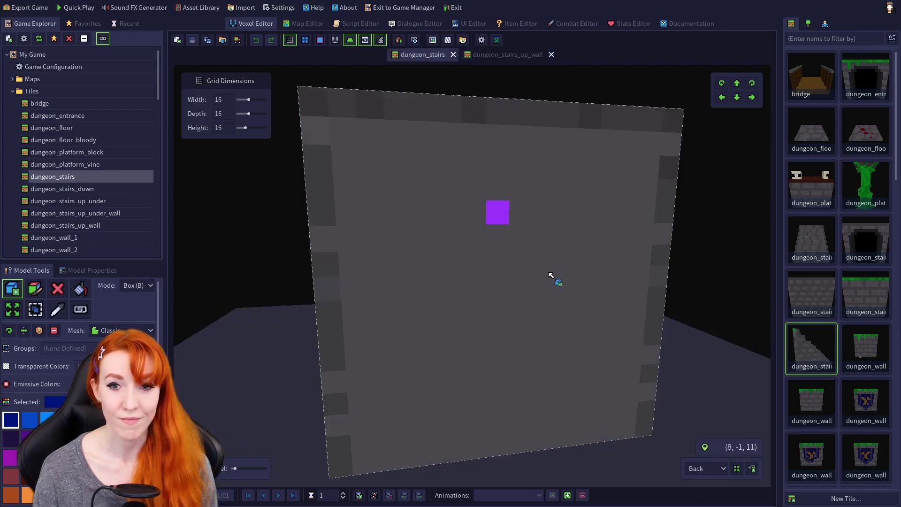
left_click(709, 468)
left_click(706, 488)
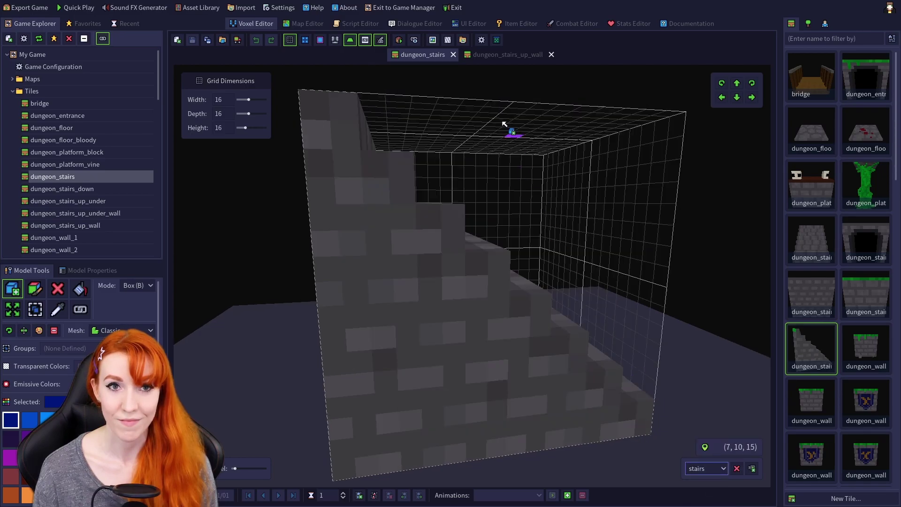
left_click(433, 40)
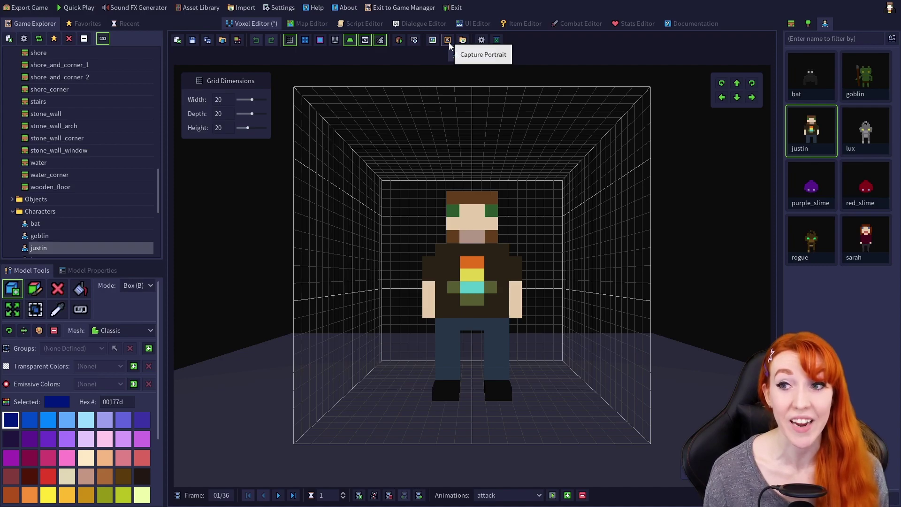
Step: Start a portrait capture and resize its frame around justin's head and torso
left_click(448, 40)
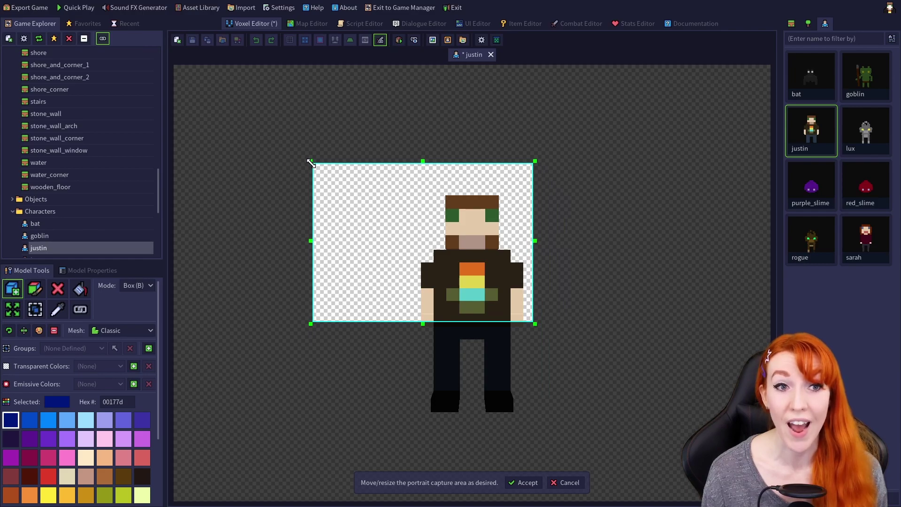
left_click_drag(311, 161, 339, 141)
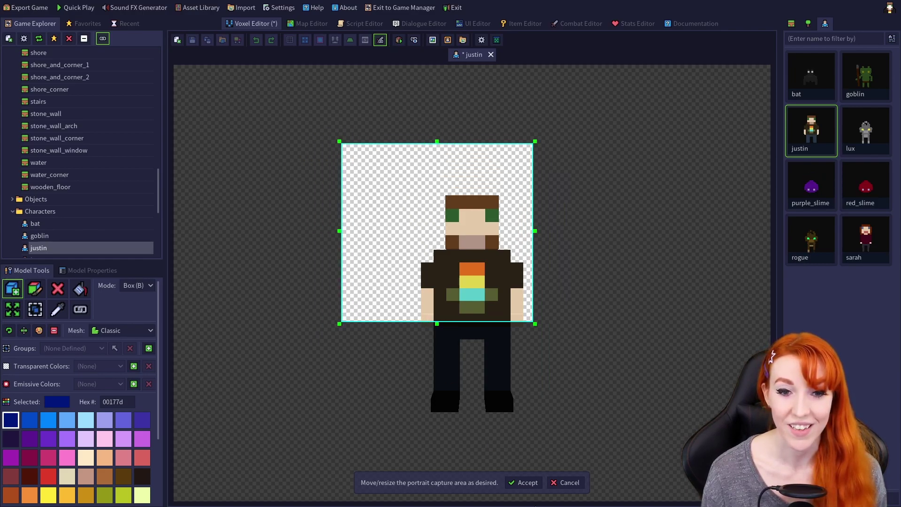
Step: Accept the framed area and set the portrait to 256x256, anchored bottom-center
left_click(527, 482)
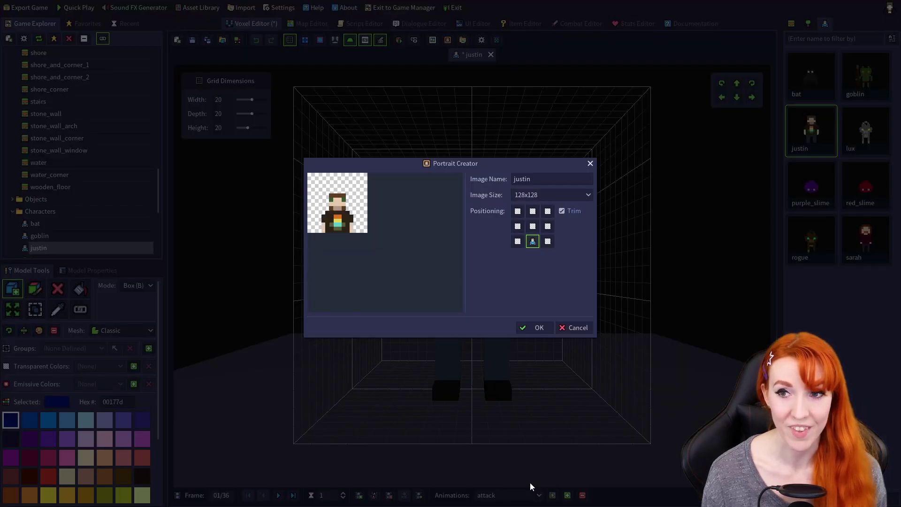
left_click(543, 178)
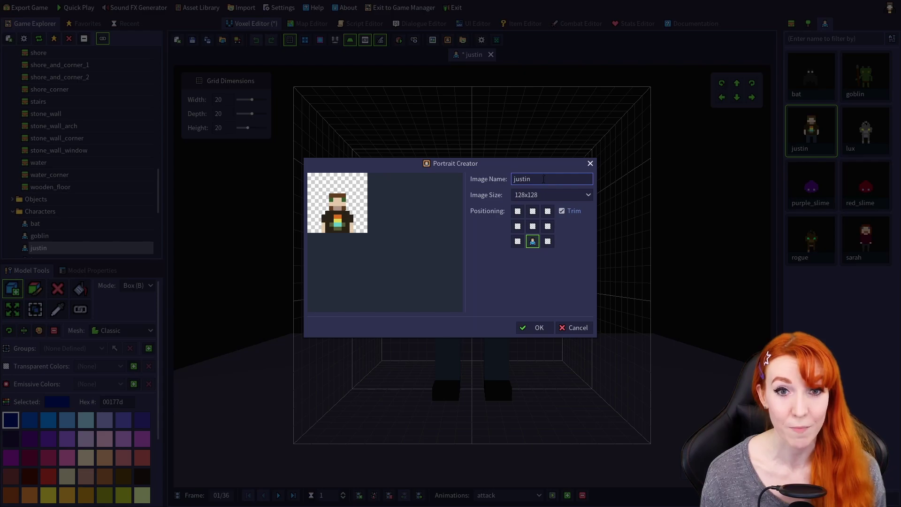
left_click(549, 197)
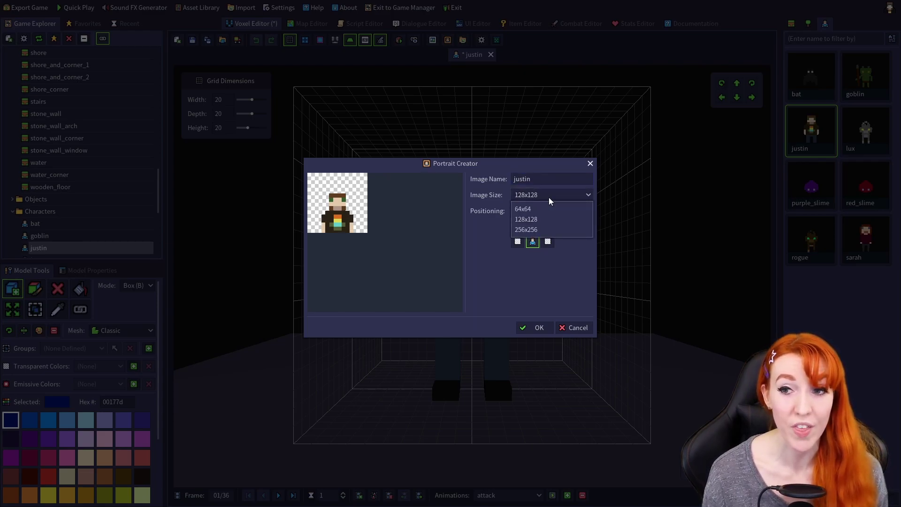
left_click(546, 230)
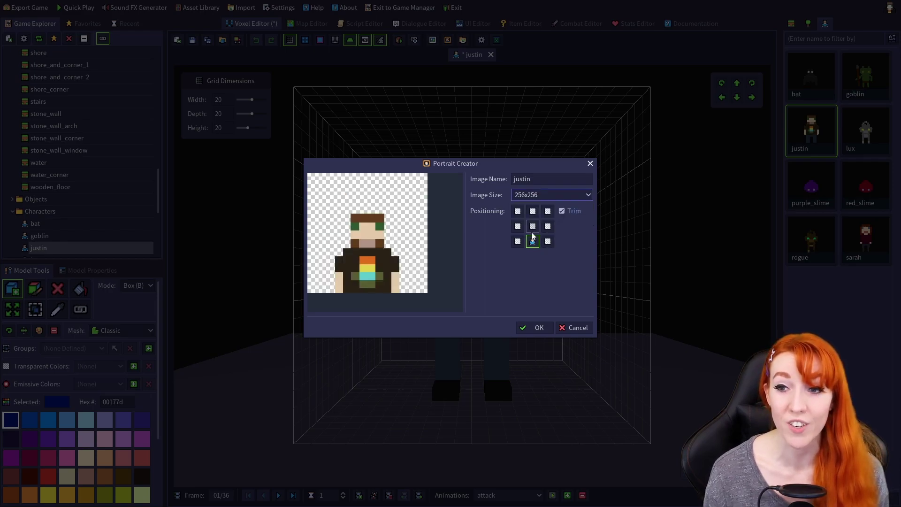
left_click(533, 226)
left_click(533, 212)
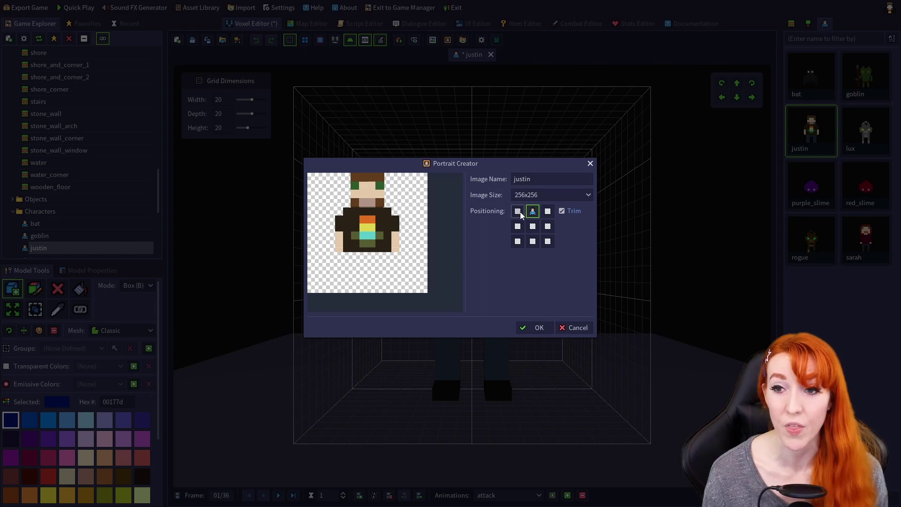
left_click(518, 211)
left_click(533, 241)
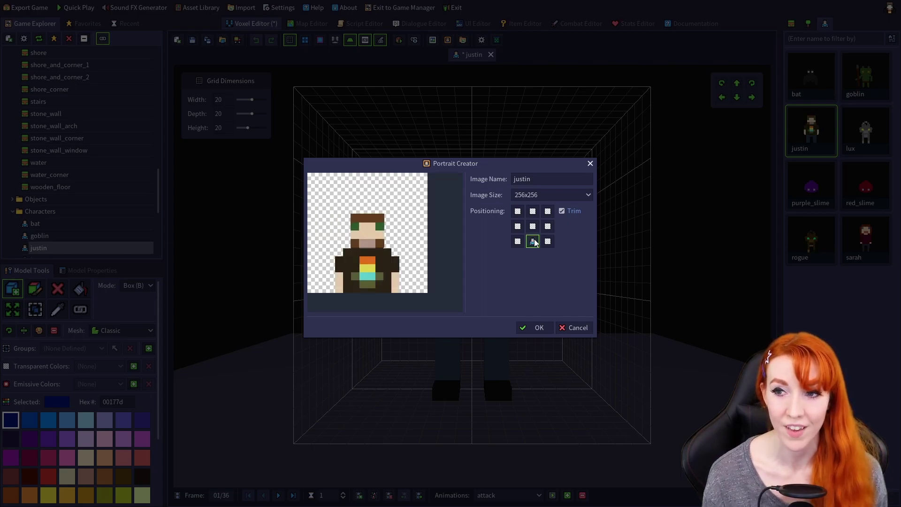
Step: Leave Trim unchecked and save the portrait, overwriting the existing justin image
left_click(563, 211)
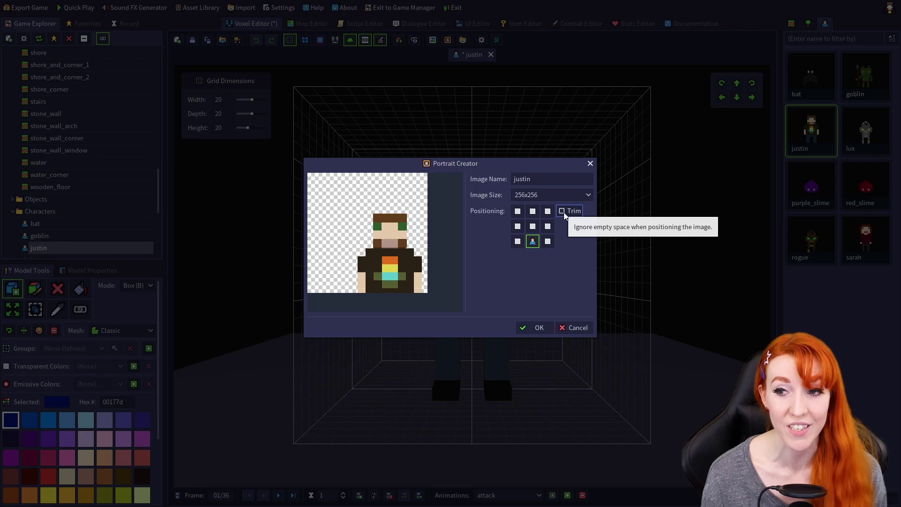
left_click(562, 211)
left_click(562, 211)
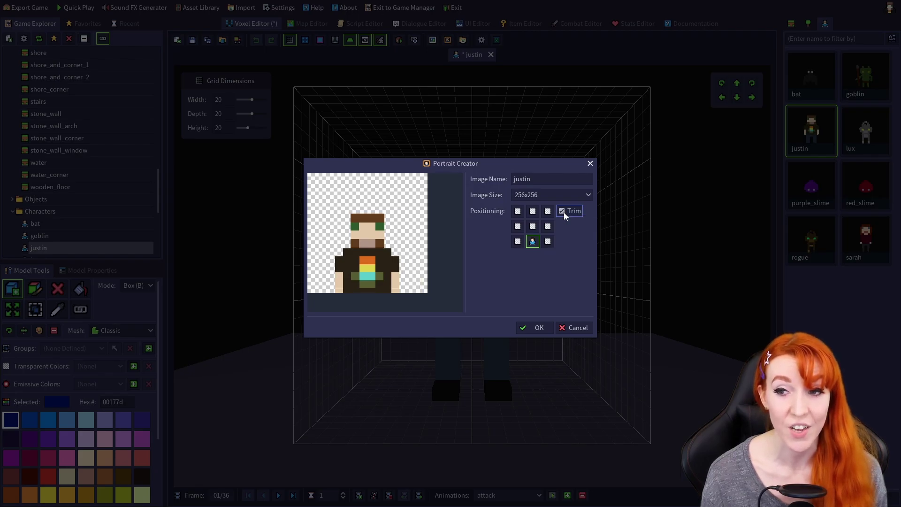
left_click(562, 211)
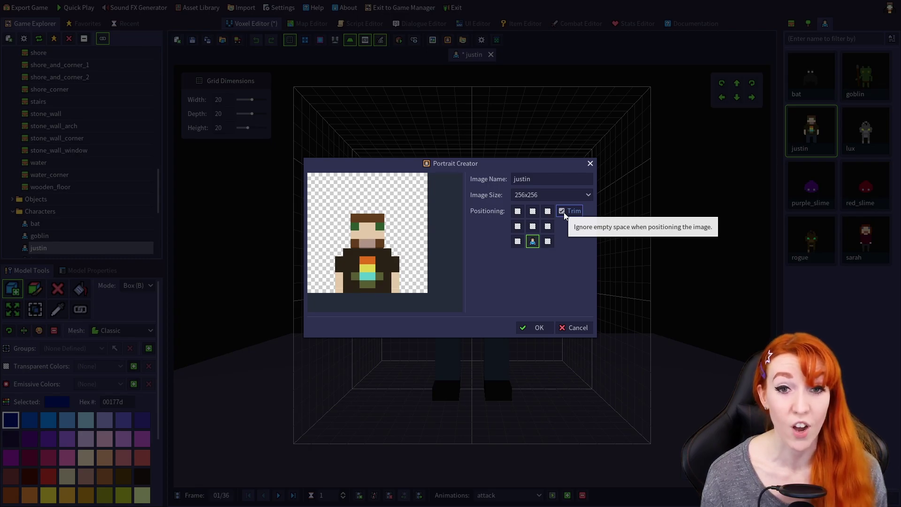
left_click(564, 212)
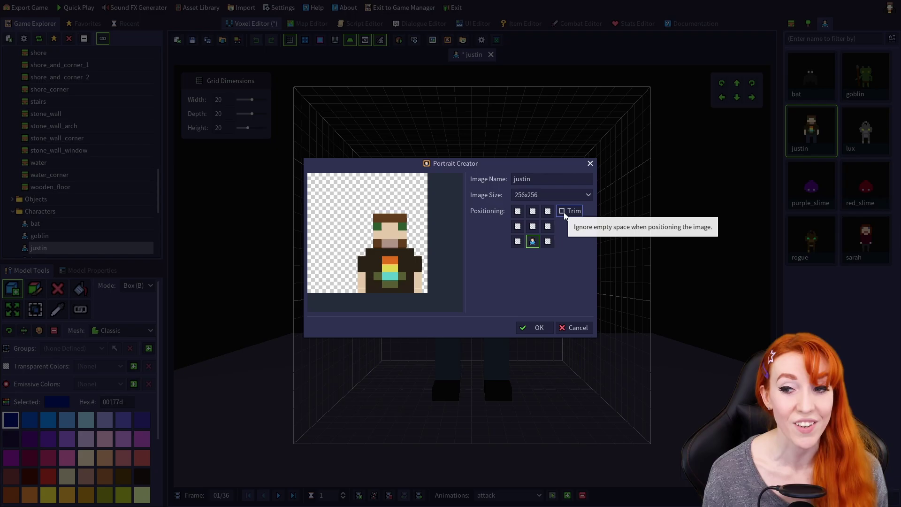
left_click(564, 213)
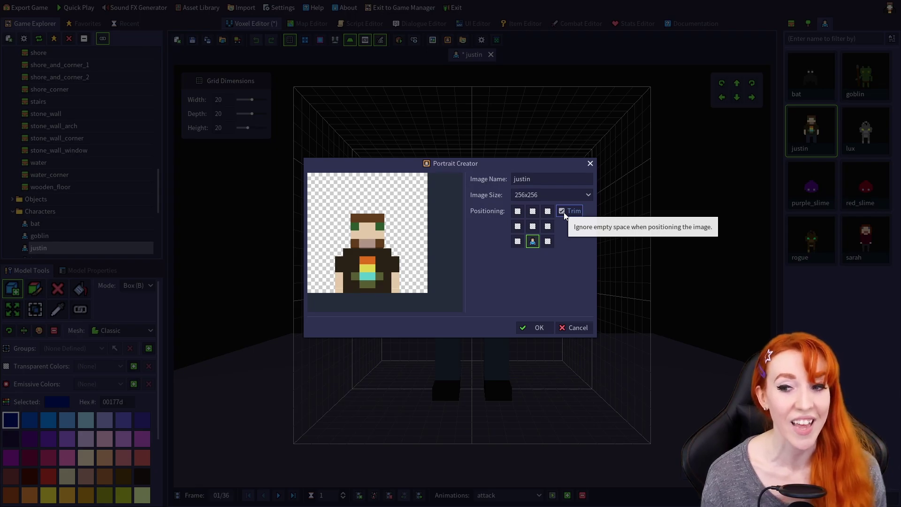
left_click(564, 212)
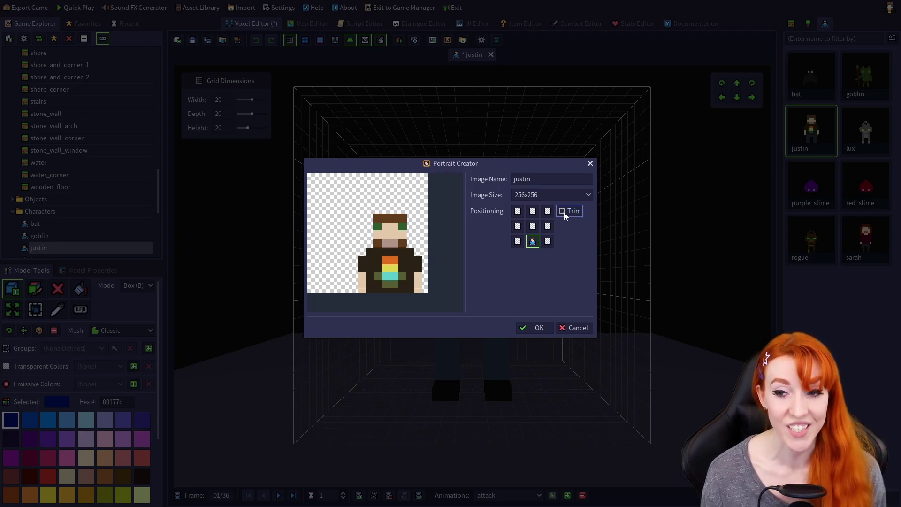
left_click(540, 328)
left_click(433, 272)
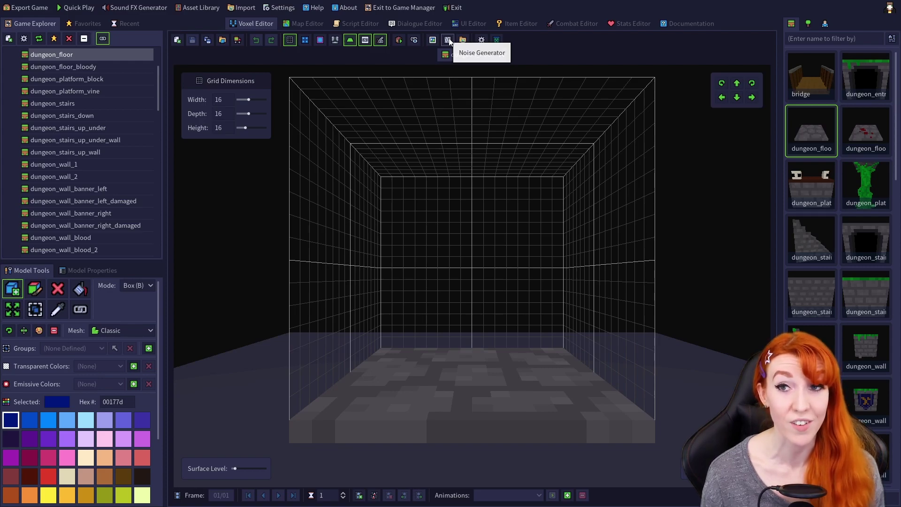
Step: Create a passable 16x16x24 tile named 'noise' and bring up the Noise Generator
left_click(178, 41)
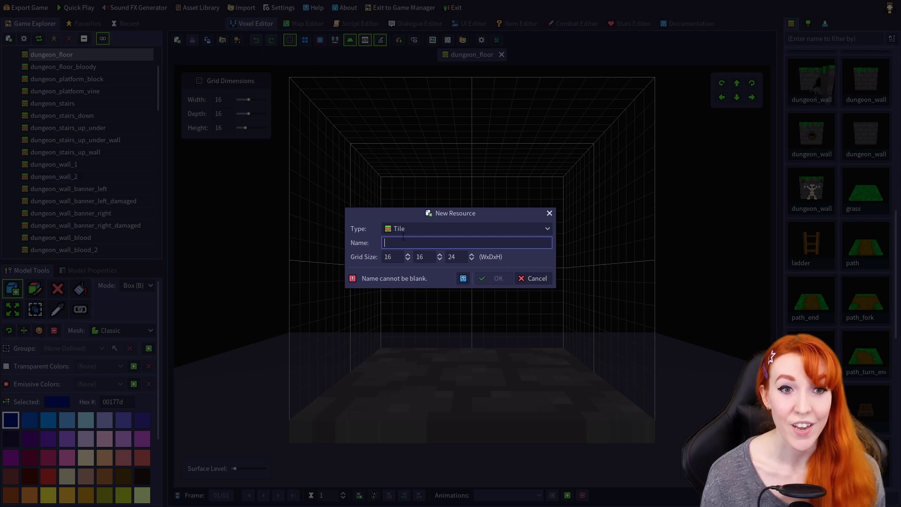
type("noise")
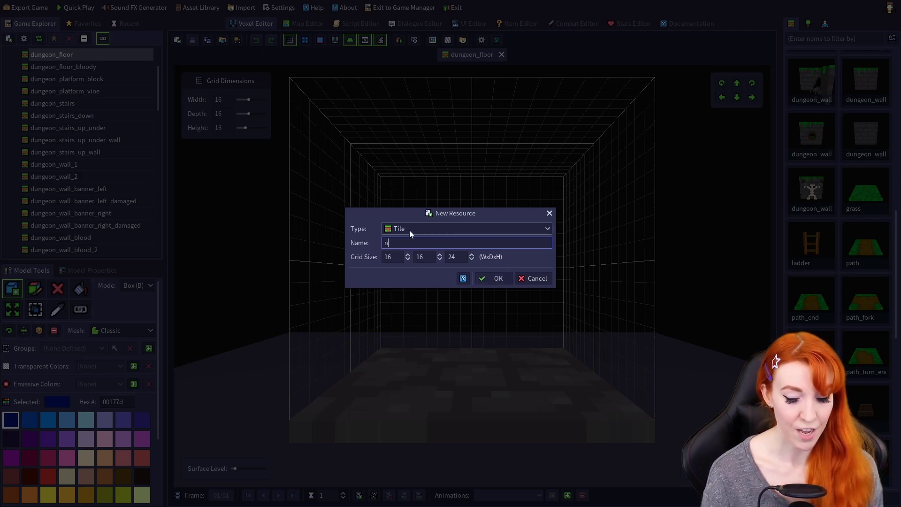
left_click(498, 278)
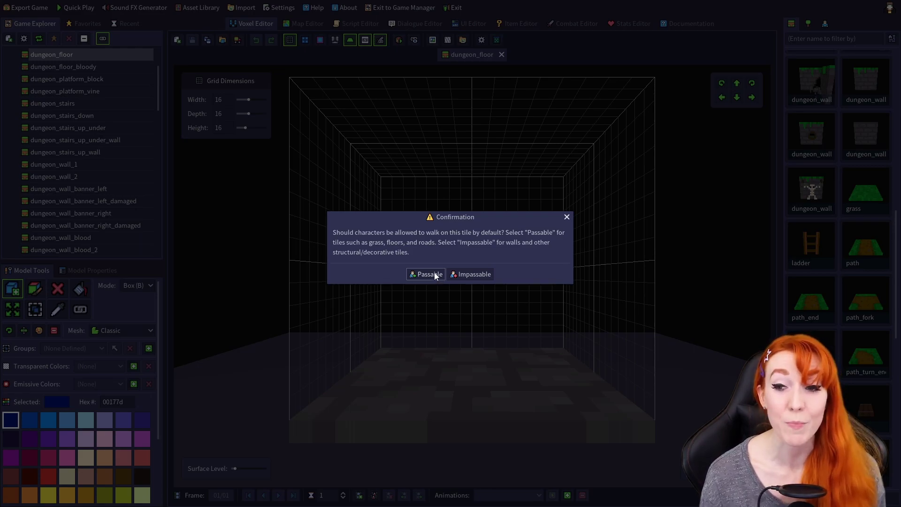
left_click(439, 275)
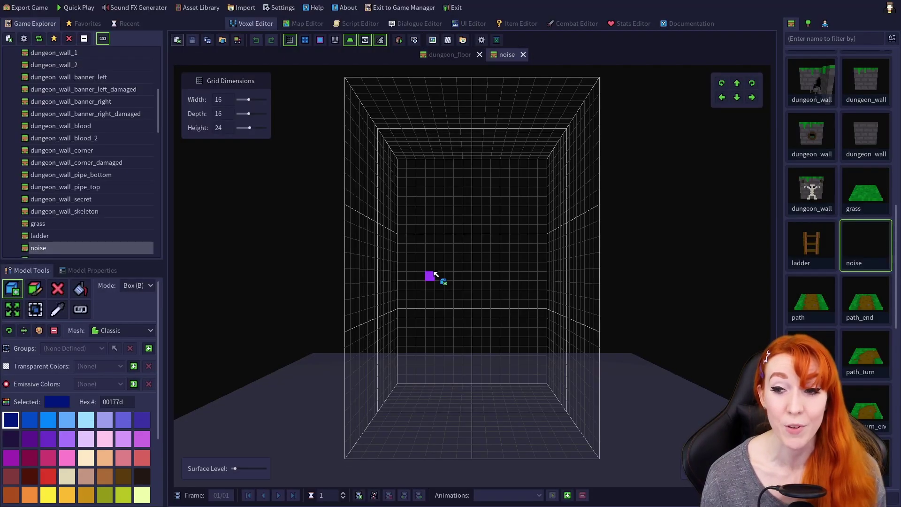
left_click(448, 40)
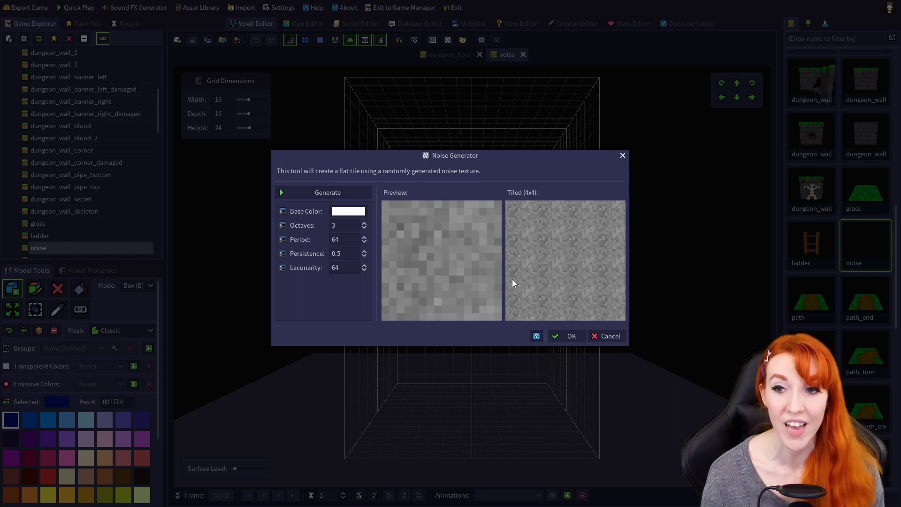
Step: Change the noise base colour to pure red and regenerate the texture in red
left_click(341, 196)
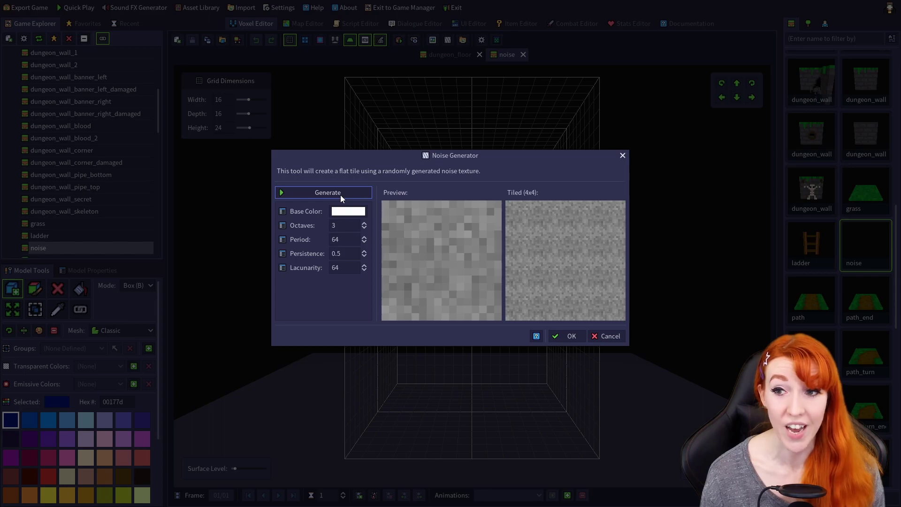
left_click(340, 196)
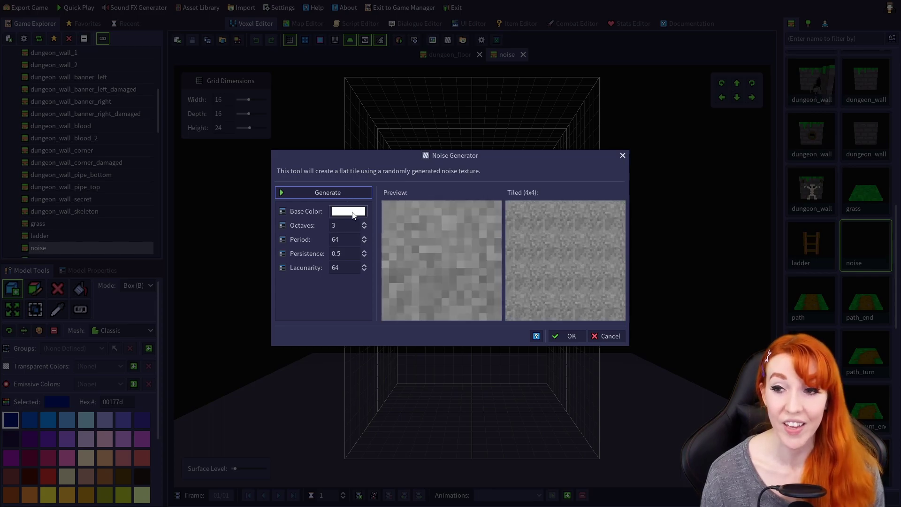
left_click(348, 212)
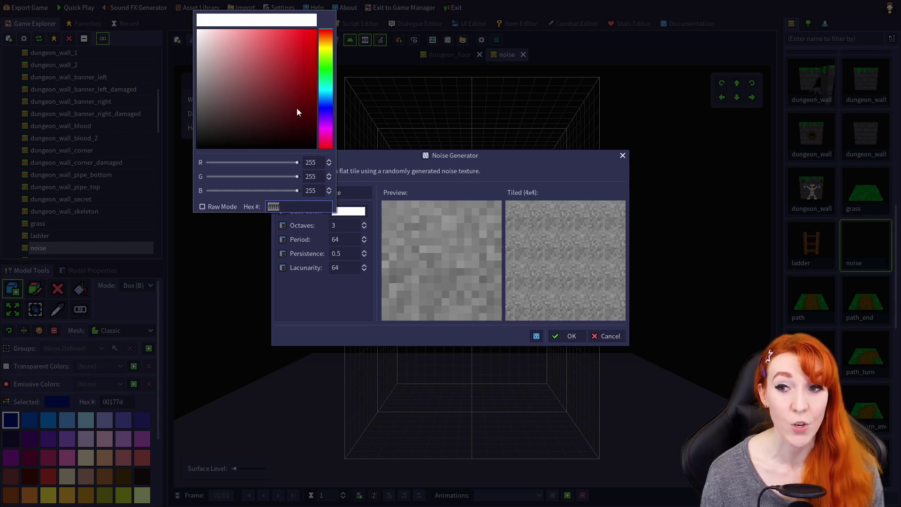
left_click_drag(288, 71, 323, 19)
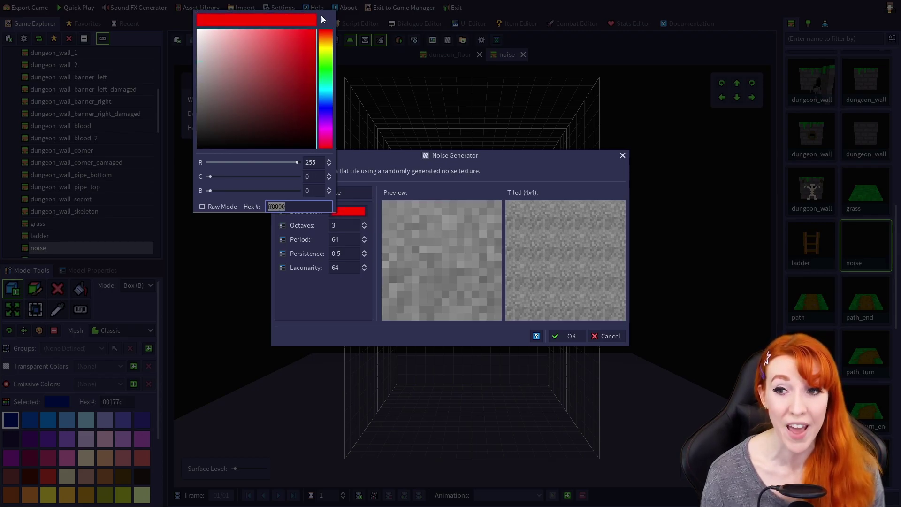
left_click(328, 303)
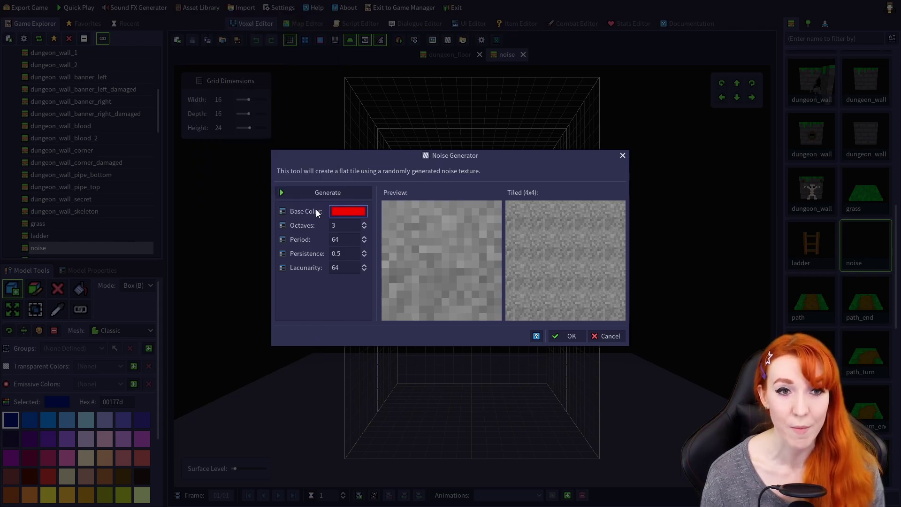
left_click(320, 192)
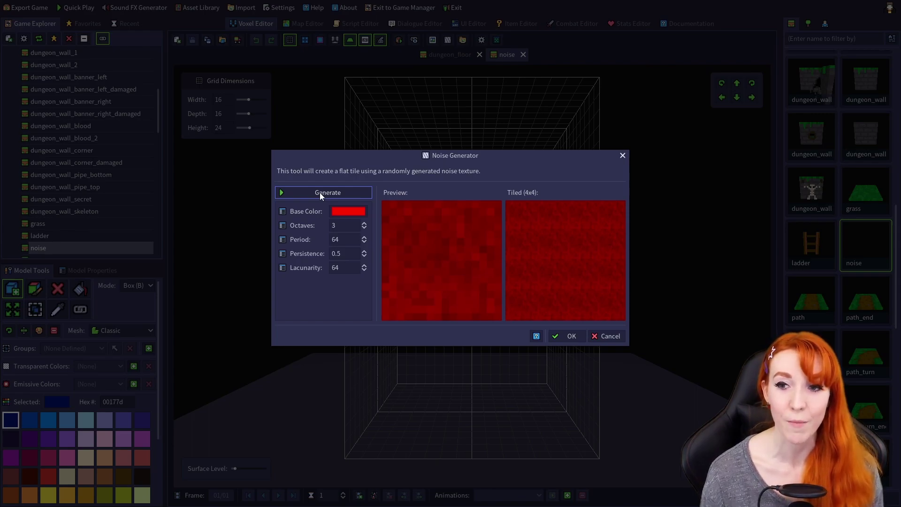
Step: Lower Octaves to 1 and generate smoother red noise patterns
left_click(320, 193)
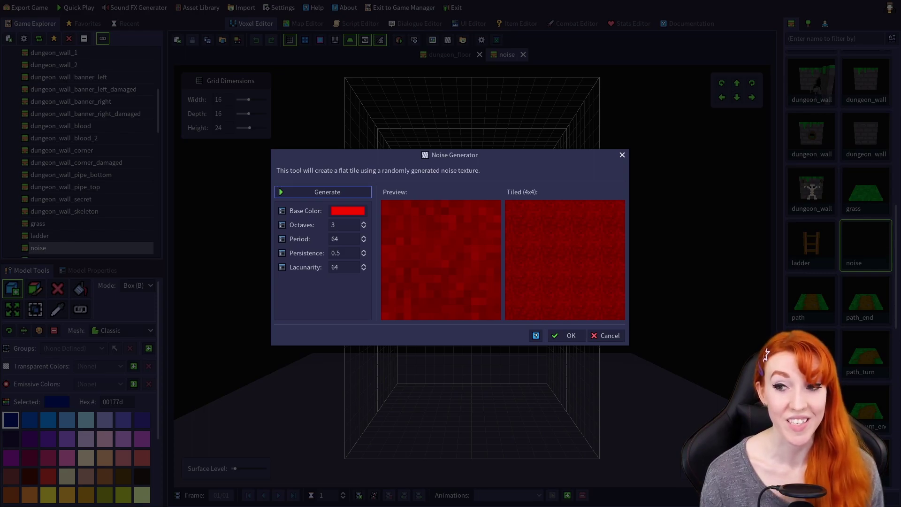
left_click(362, 229)
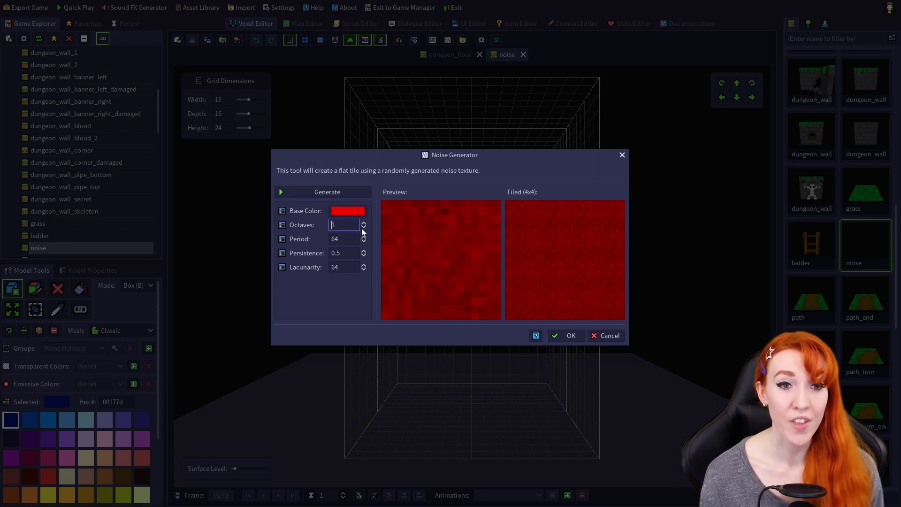
left_click(361, 228)
left_click(358, 193)
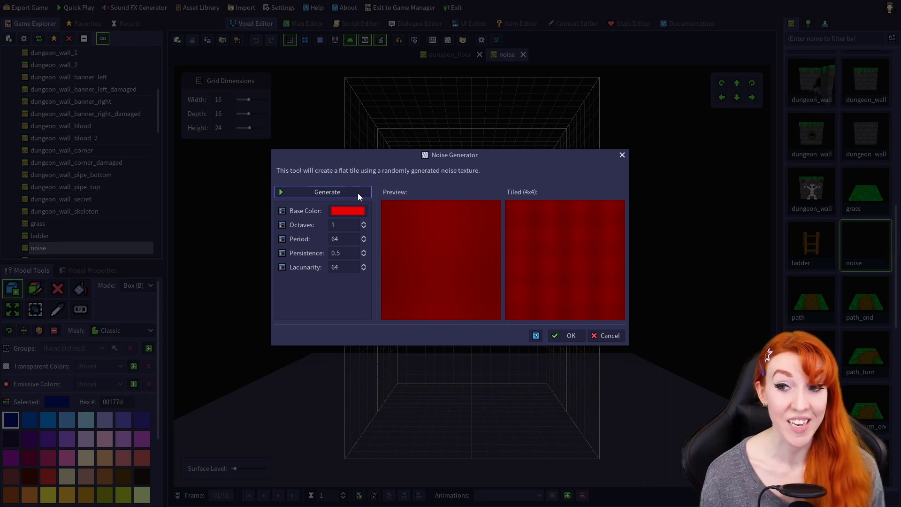
left_click(358, 193)
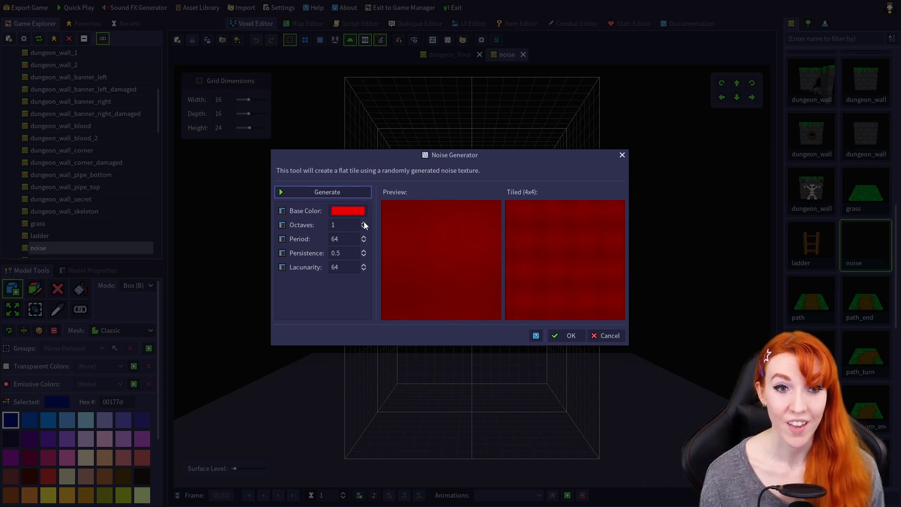
Step: Raise Octaves to 6 and regenerate the red noise several times
left_click(364, 223)
left_click(363, 222)
left_click(364, 221)
left_click(355, 196)
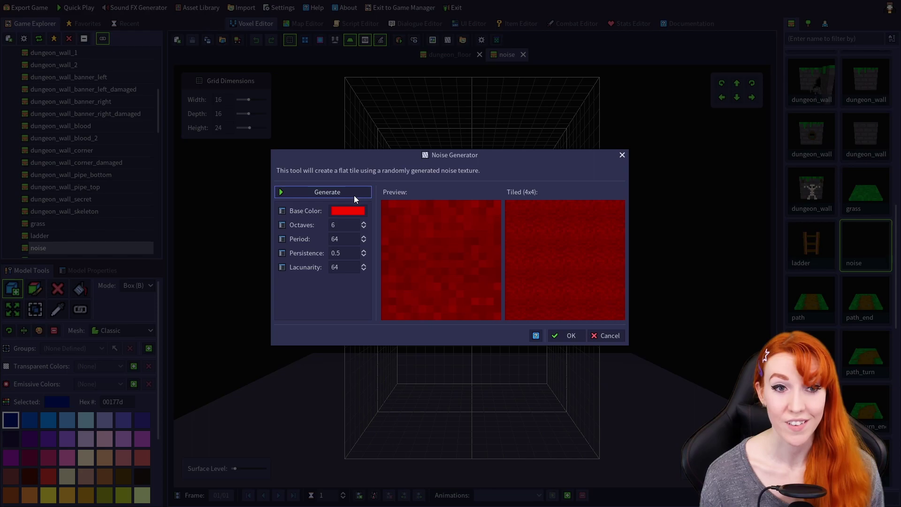
left_click(354, 196)
left_click(354, 196)
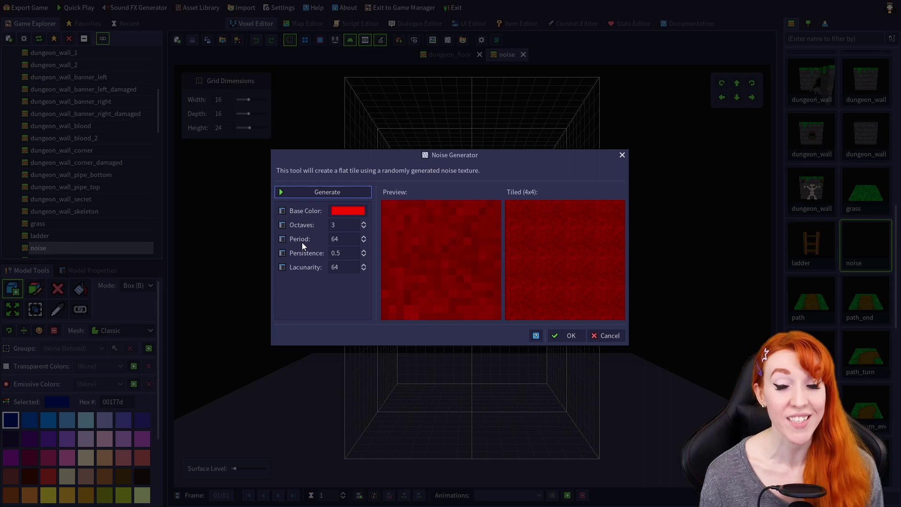
Step: Preview the noise at Period 1 and Period 1000, then revert Period to 64
left_click(331, 240)
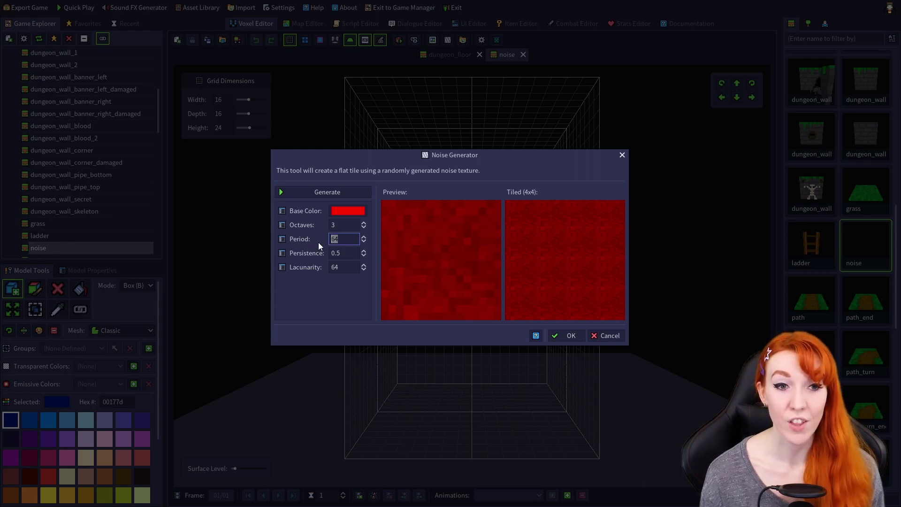
type("1")
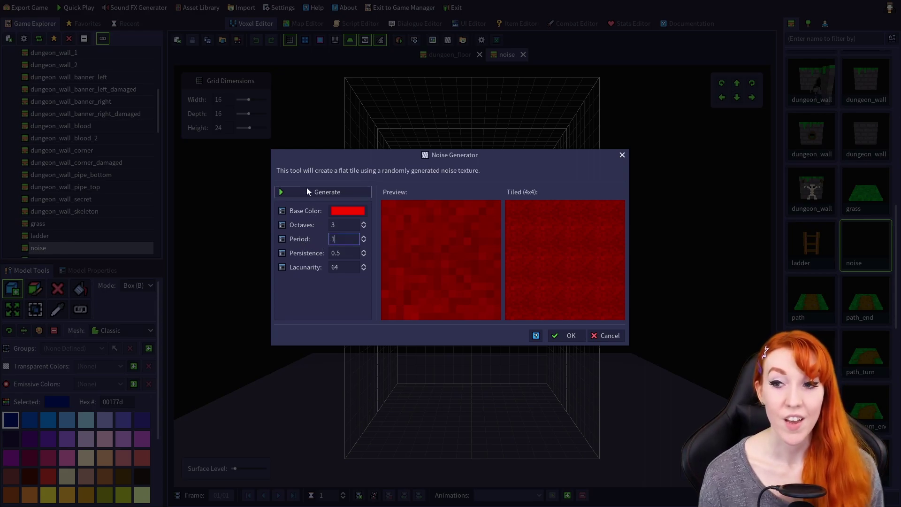
left_click(341, 190)
left_click(341, 190)
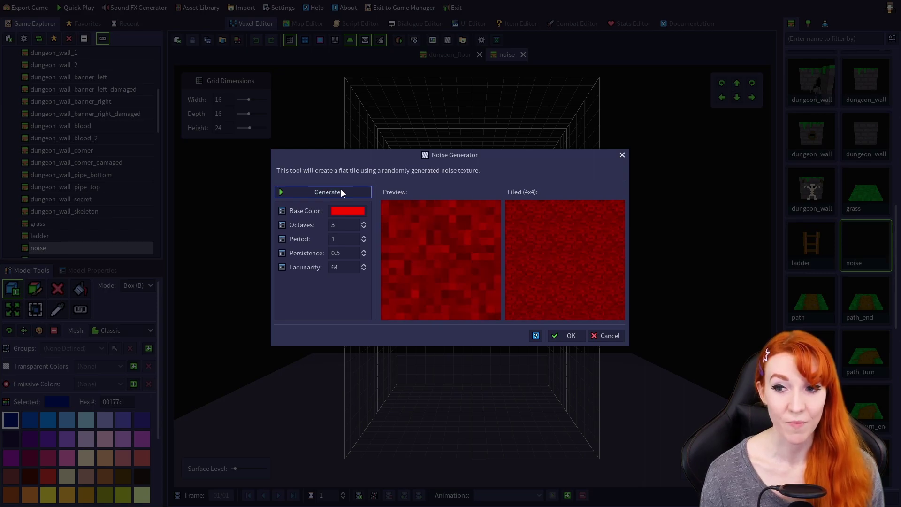
left_click(341, 190)
left_click(337, 239)
type("1000")
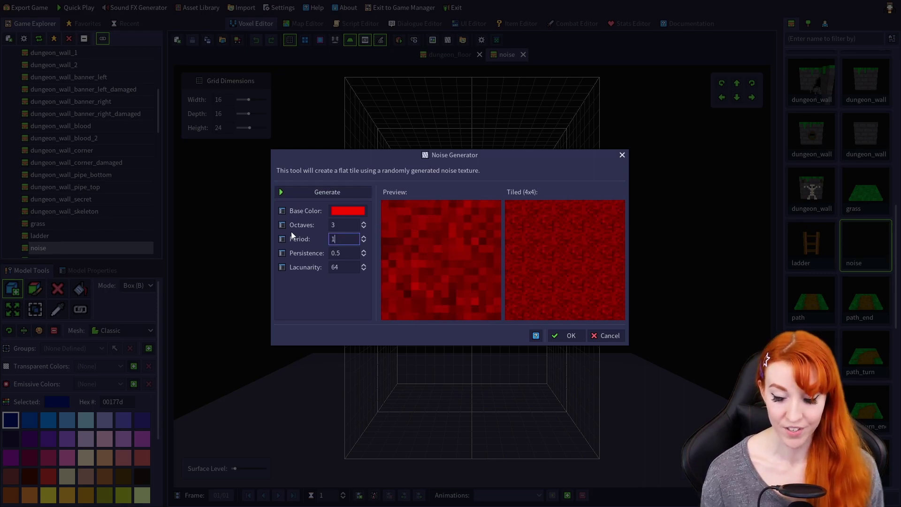
left_click(331, 192)
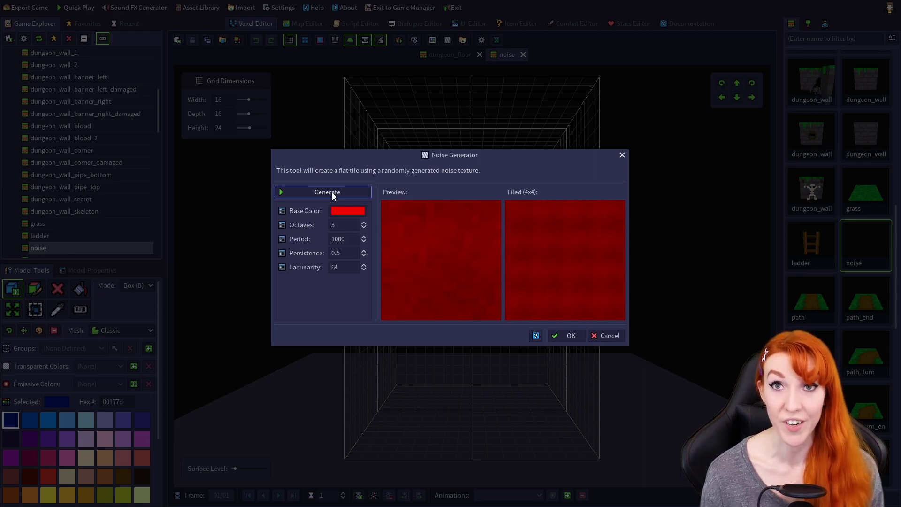
key("ctrl+z")
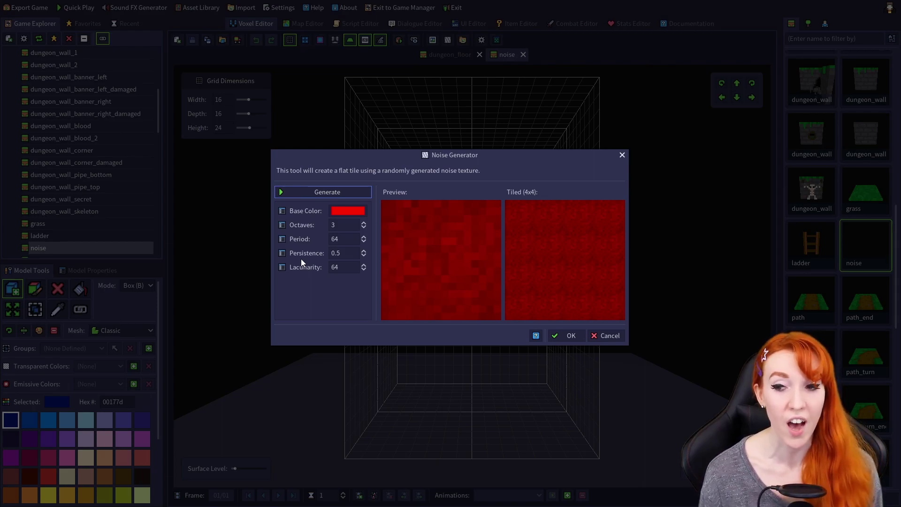
Step: Preview the noise with Persistence 0 and then Persistence 1
left_click(317, 253)
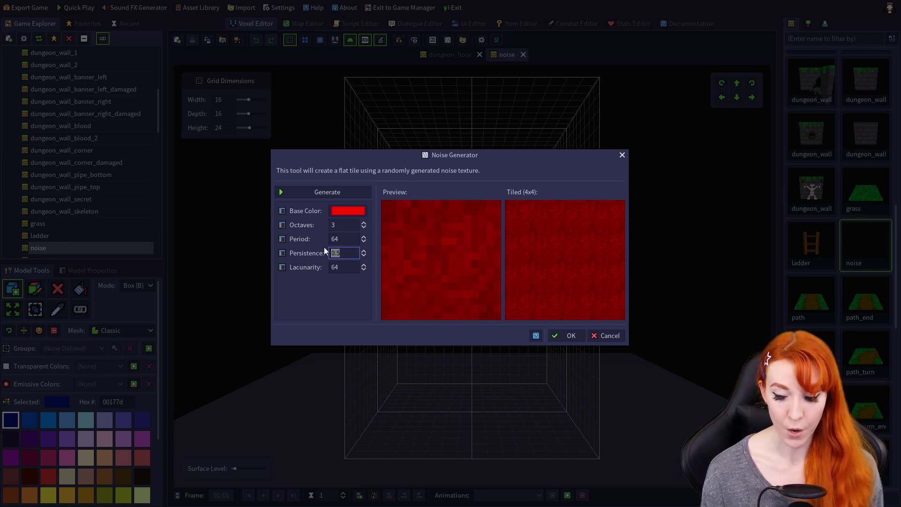
type("0")
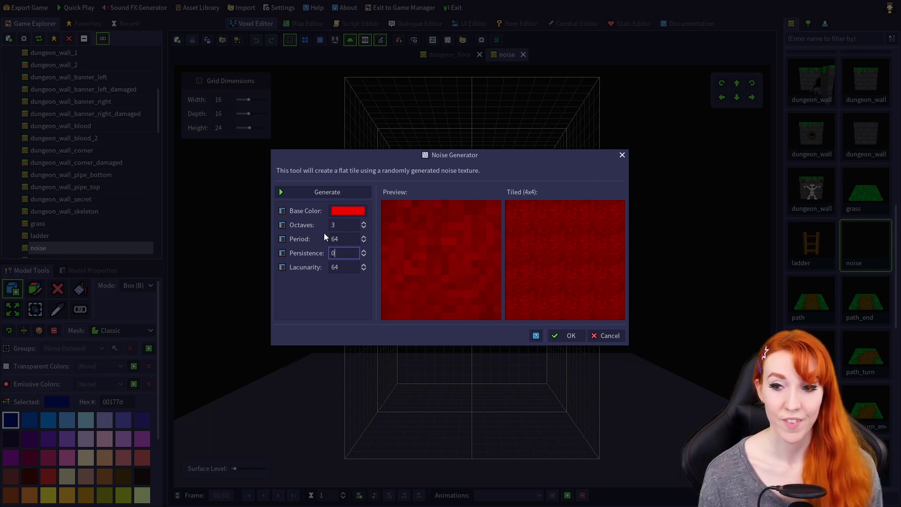
left_click(338, 194)
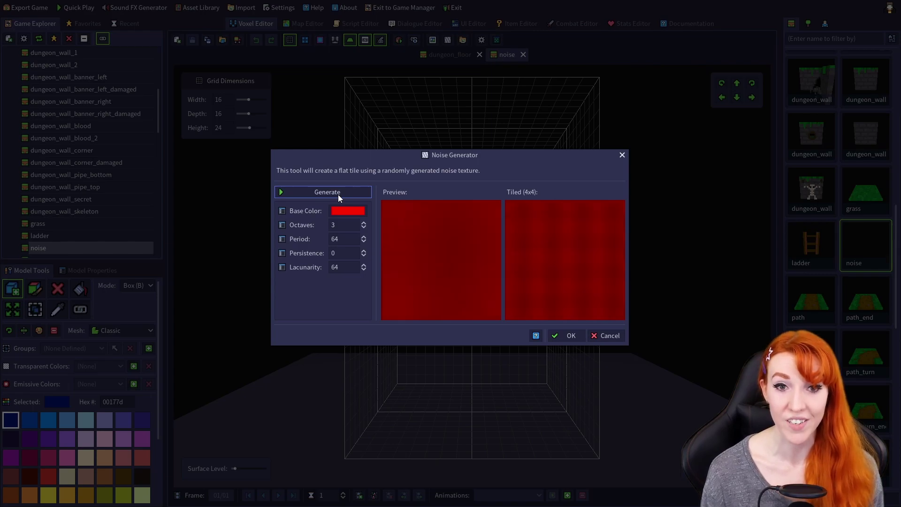
left_click(303, 248)
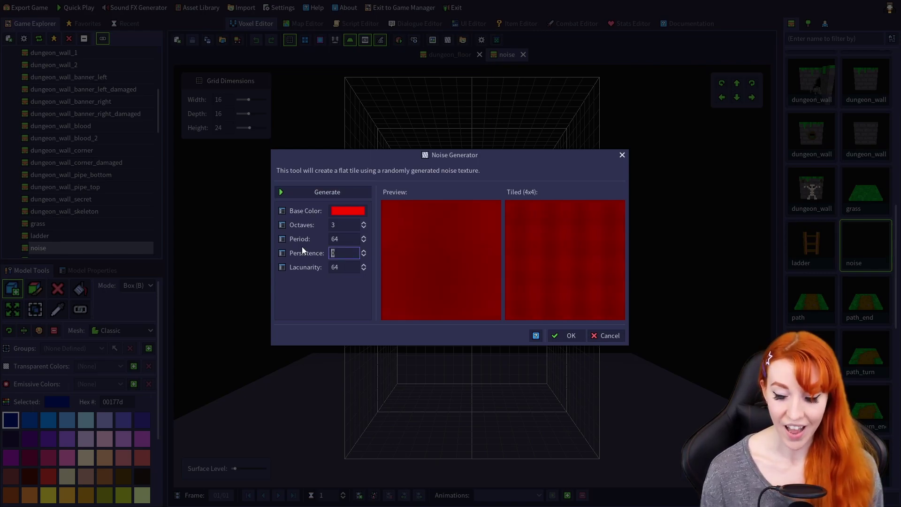
type("1")
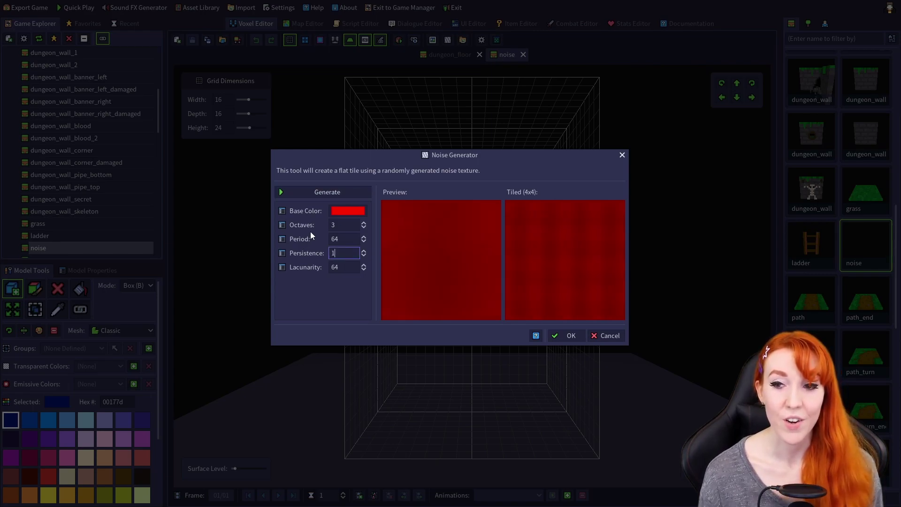
left_click(331, 194)
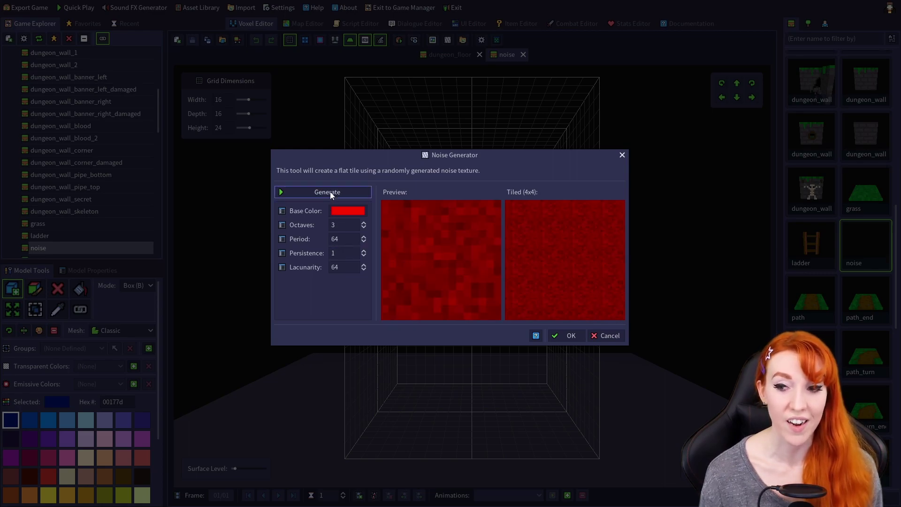
left_click(331, 191)
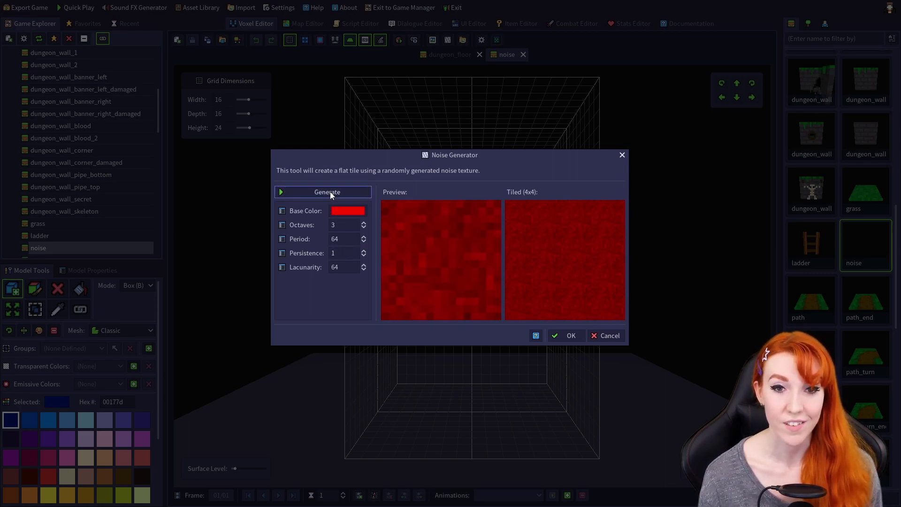
scroll(334, 253, "down", 1)
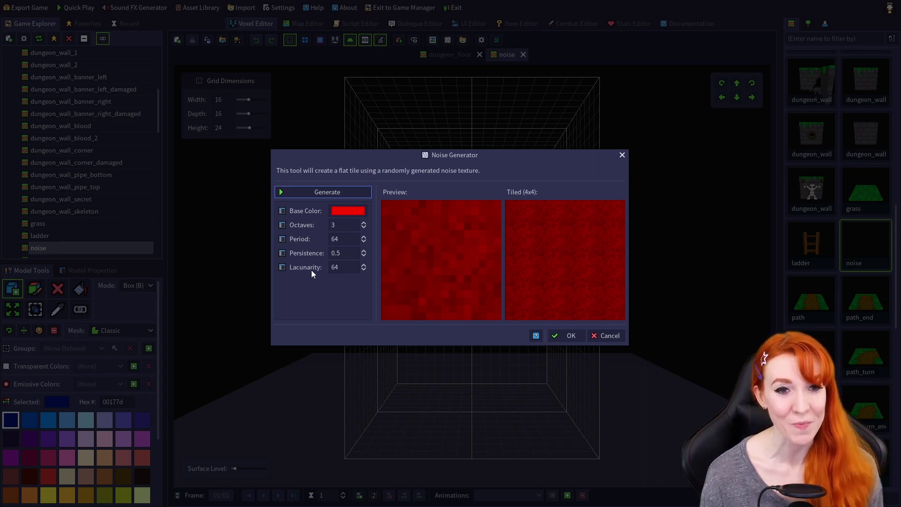
Step: Regenerate the red noise with Lacunarity 1, then with Lacunarity 1000
double_click(339, 270)
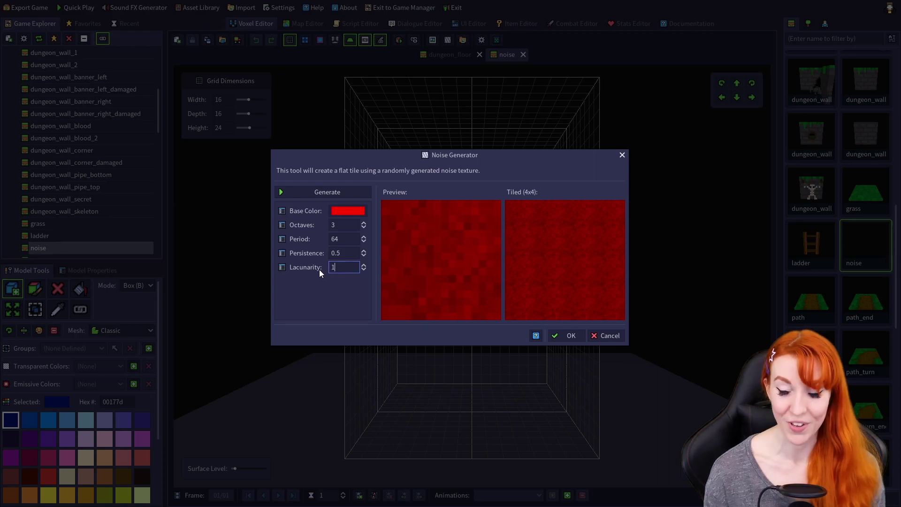
type("1")
left_click(327, 192)
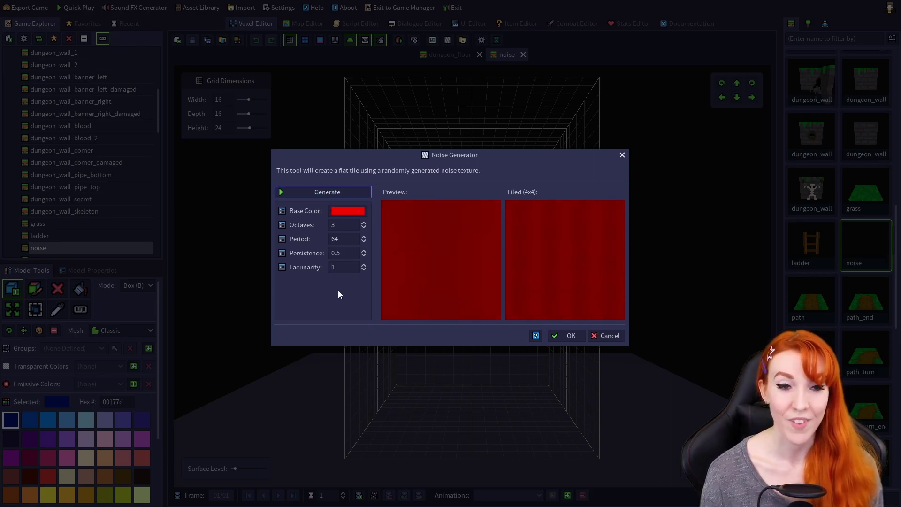
double_click(332, 267)
type("1000")
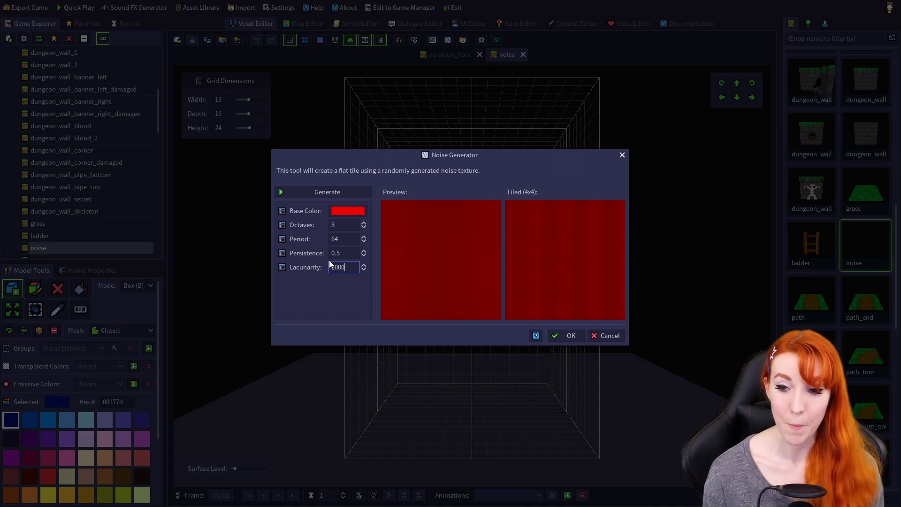
left_click(338, 195)
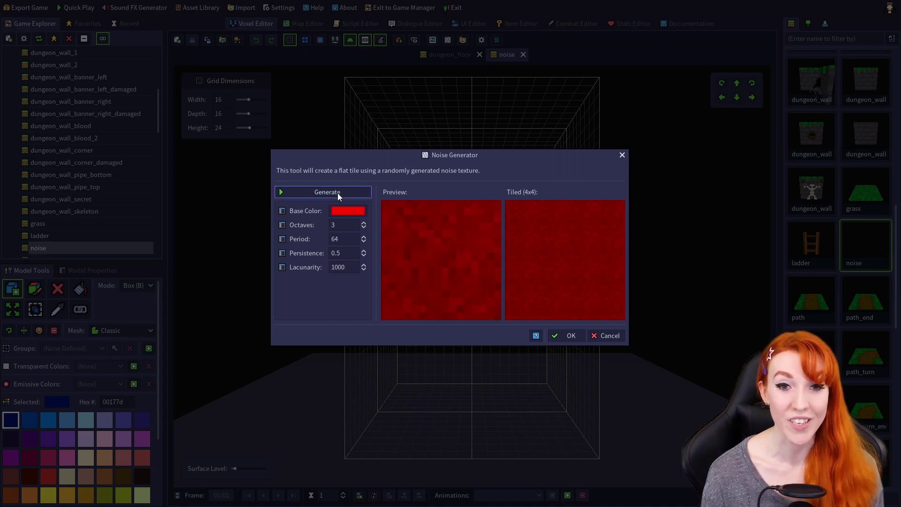
left_click(337, 192)
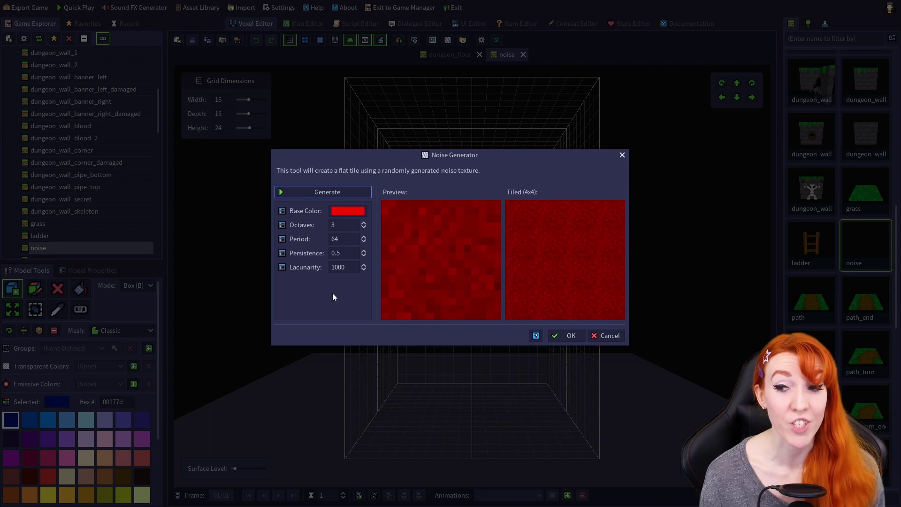
Step: Generate an almost flat red texture with Octaves 6, Period 750, Persistence 0.1, Lacunarity 750
double_click(338, 225)
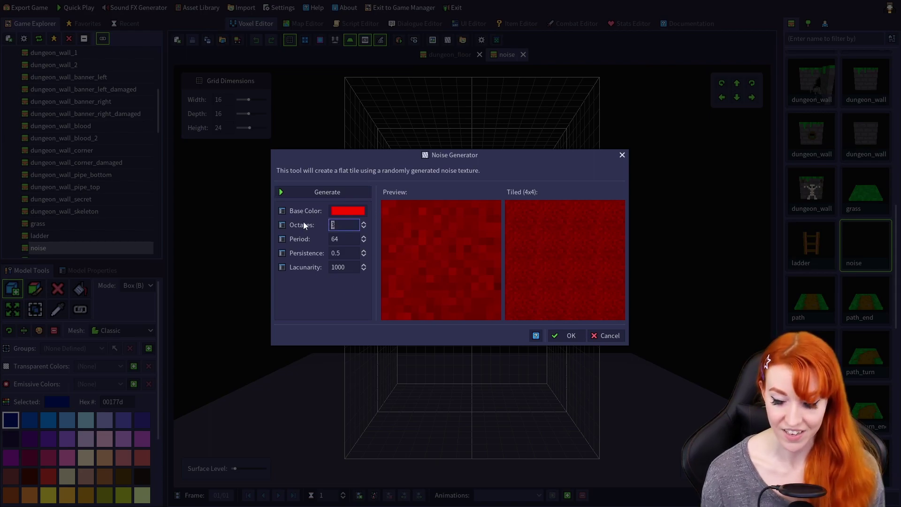
type("6")
left_click(338, 239)
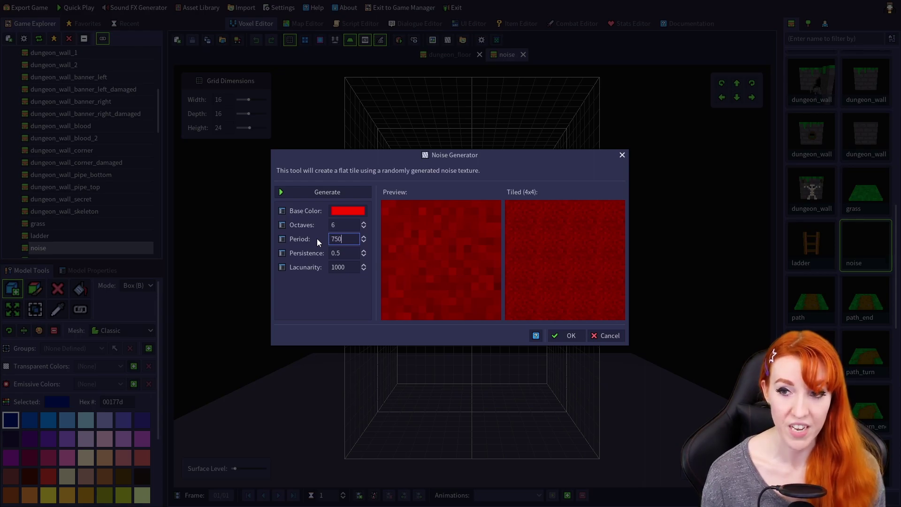
left_click(337, 253)
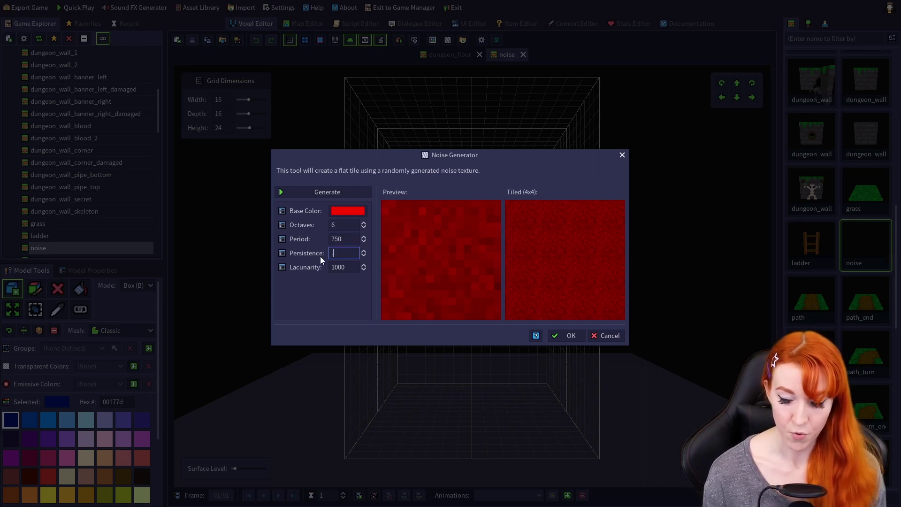
type(".1")
key("Tab")
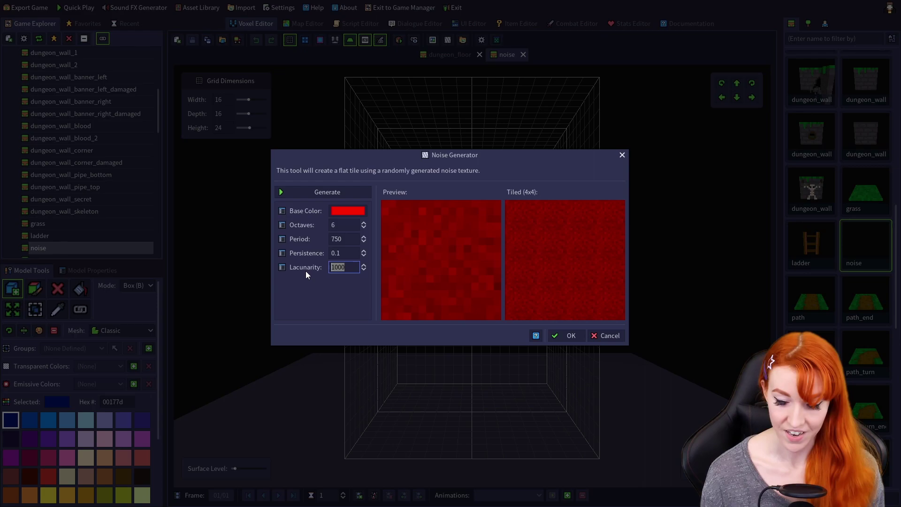
type("750")
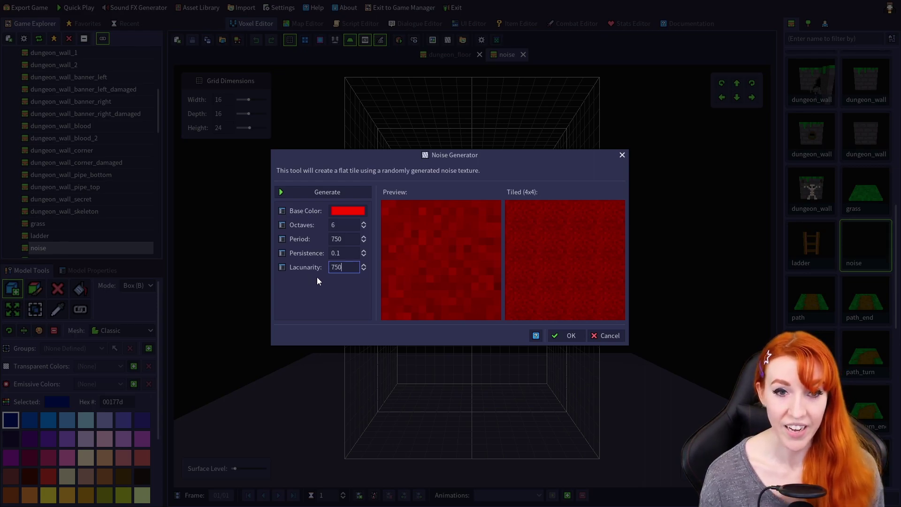
left_click(340, 192)
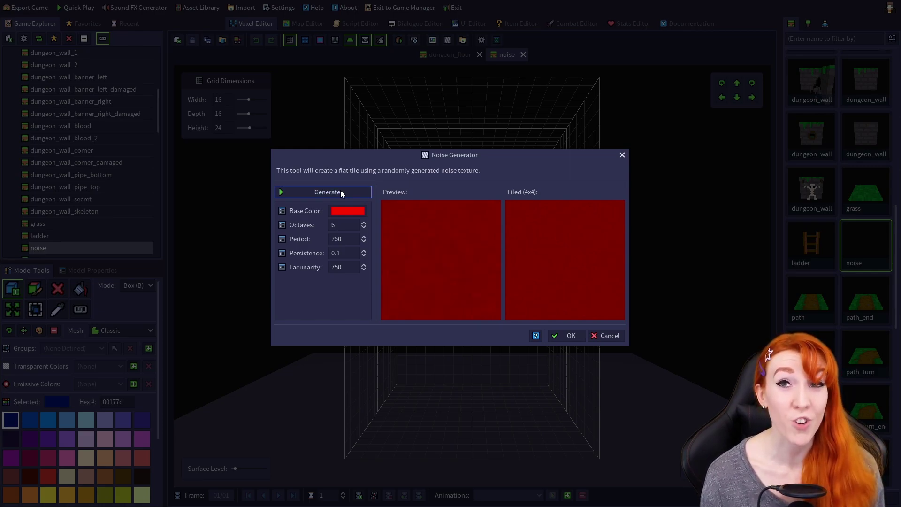
Step: Set the Noise Generator to Period 3, Persistence 0.1 and Lacunarity 50
left_click(343, 227)
key("Tab")
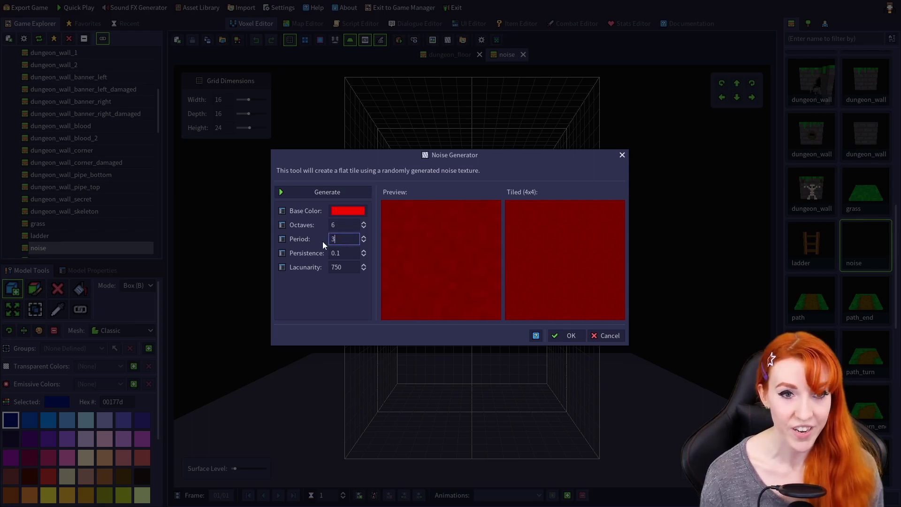
left_click(348, 254)
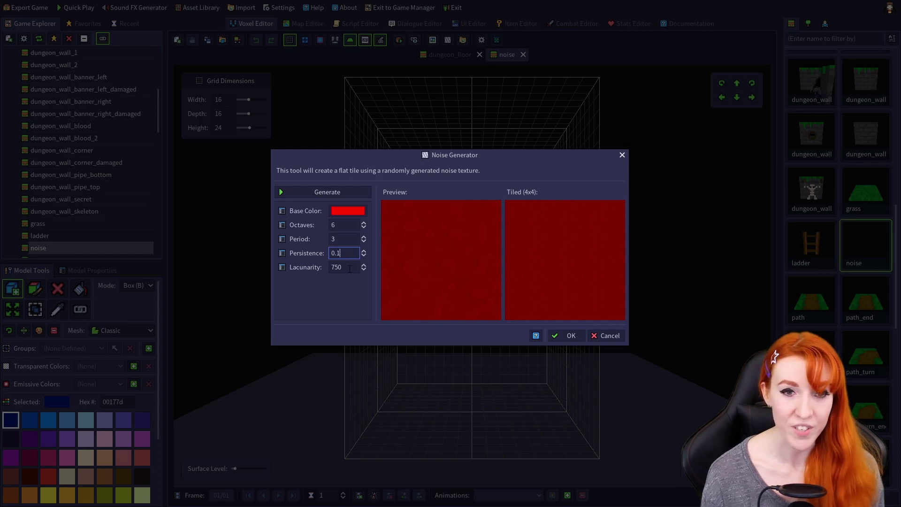
key("Tab")
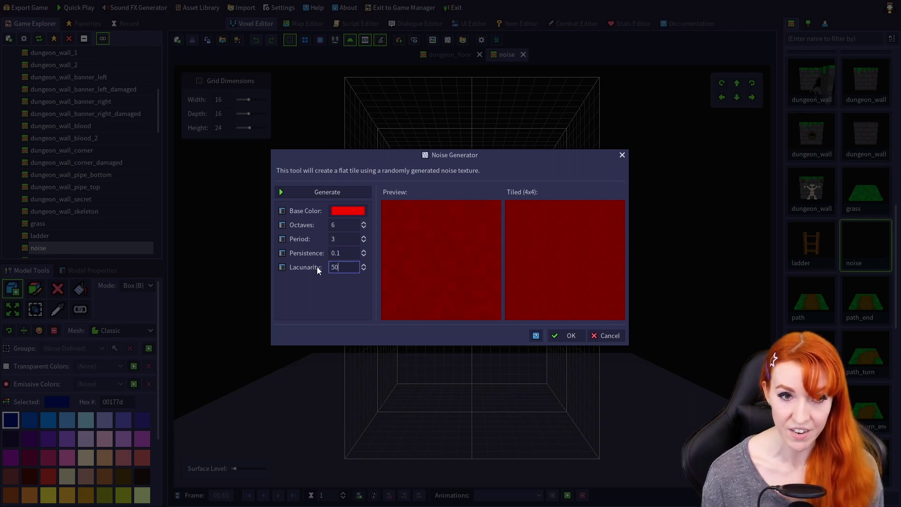
Step: Regenerate the noise repeatedly until the red blocky pattern looks good
left_click(331, 191)
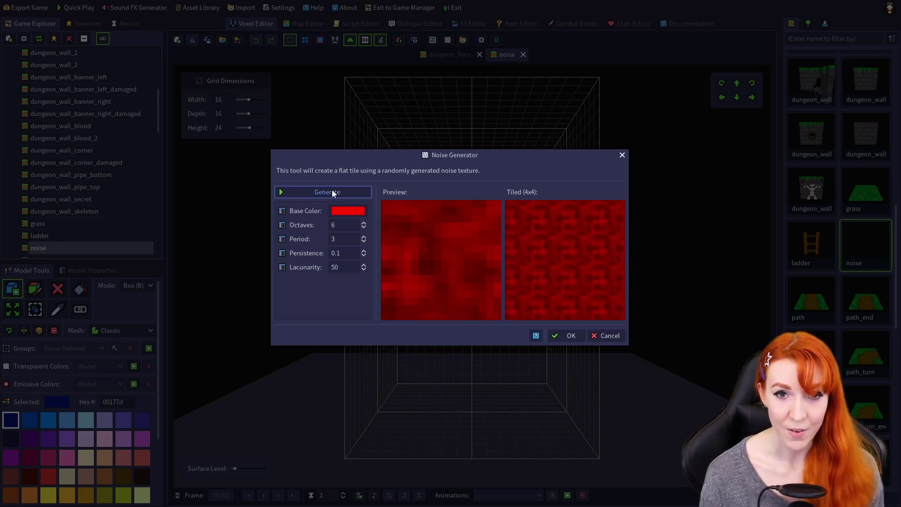
left_click(333, 193)
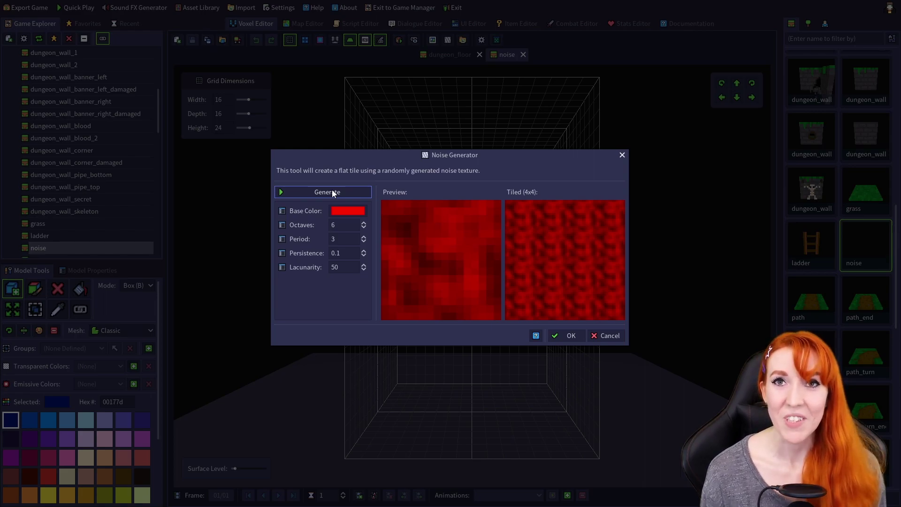
left_click(333, 192)
left_click(333, 192)
left_click(333, 193)
left_click(332, 192)
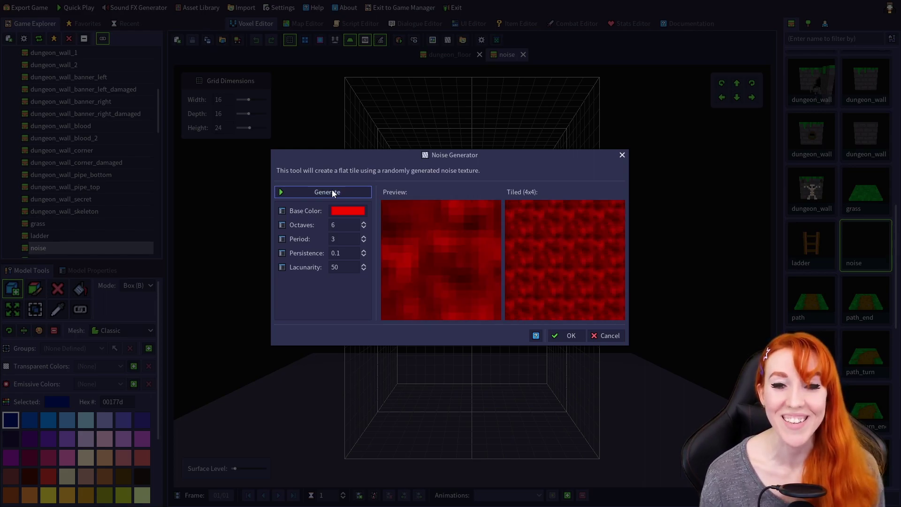
left_click(332, 192)
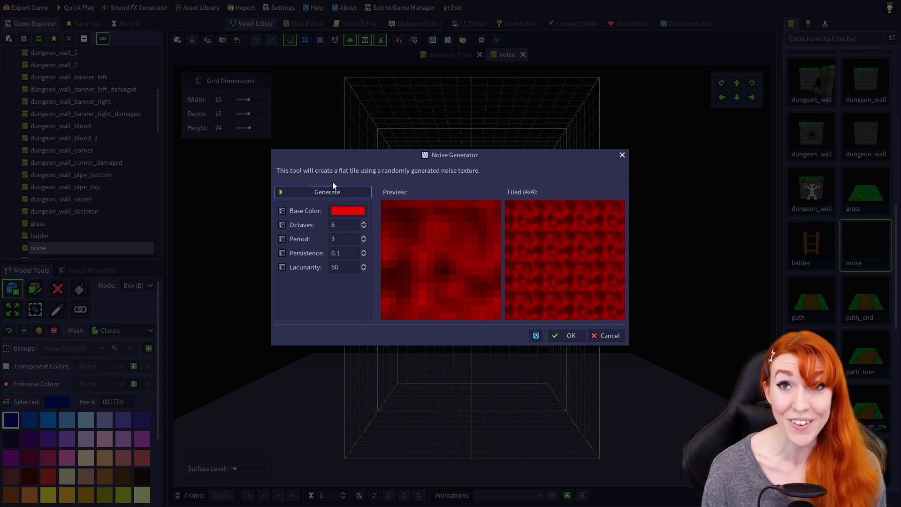
left_click(334, 188)
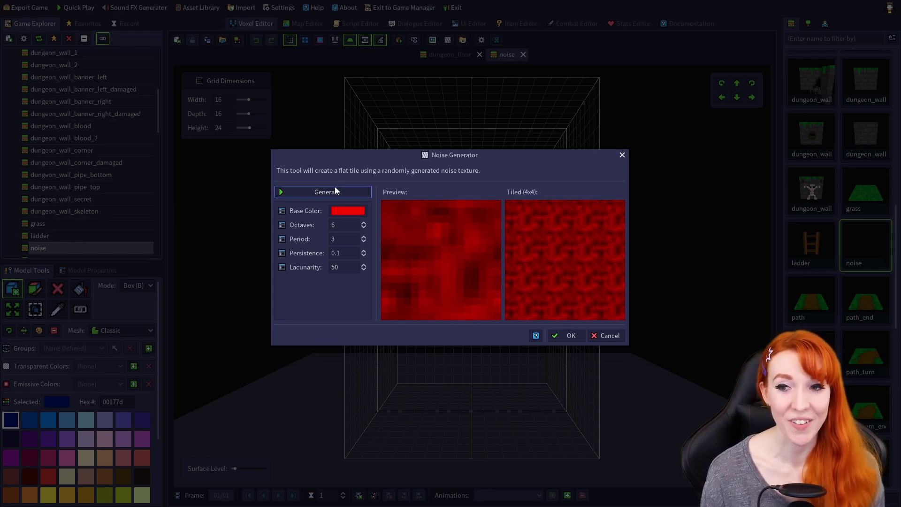
Step: Accept the red noise floor and capture the whole floor as image 'tile'
left_click(570, 335)
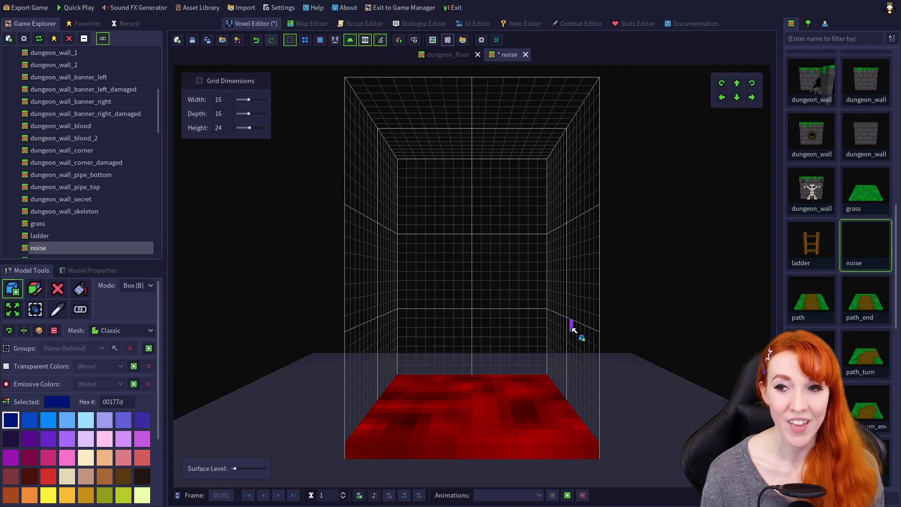
right_click_drag(515, 277, 593, 408)
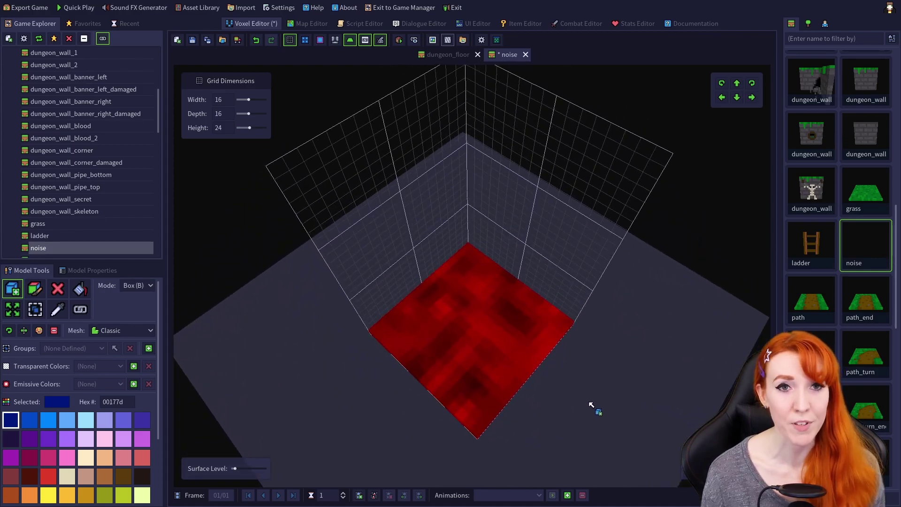
left_click(464, 43)
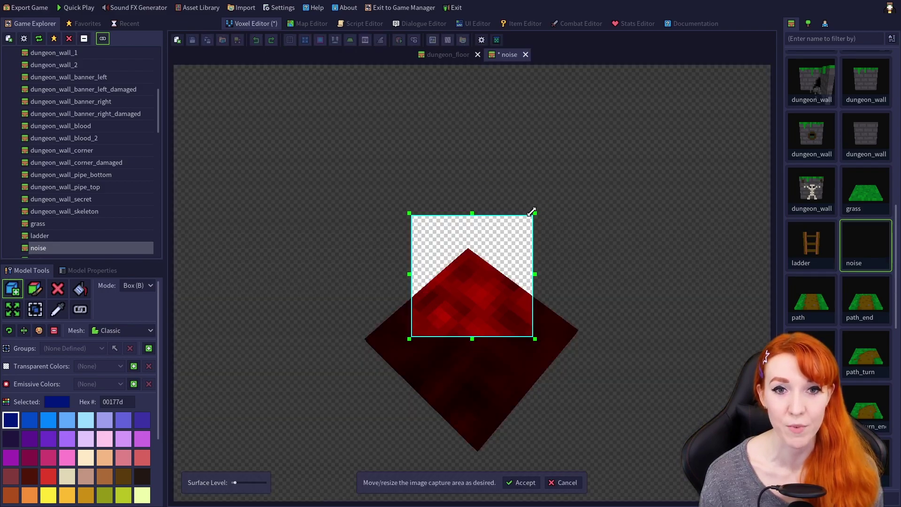
left_click_drag(536, 213, 642, 124)
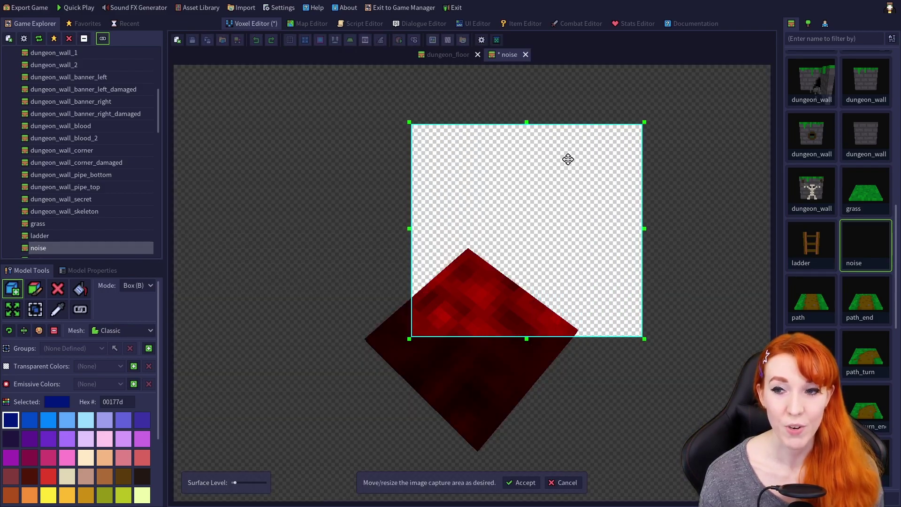
left_click_drag(567, 159, 513, 270)
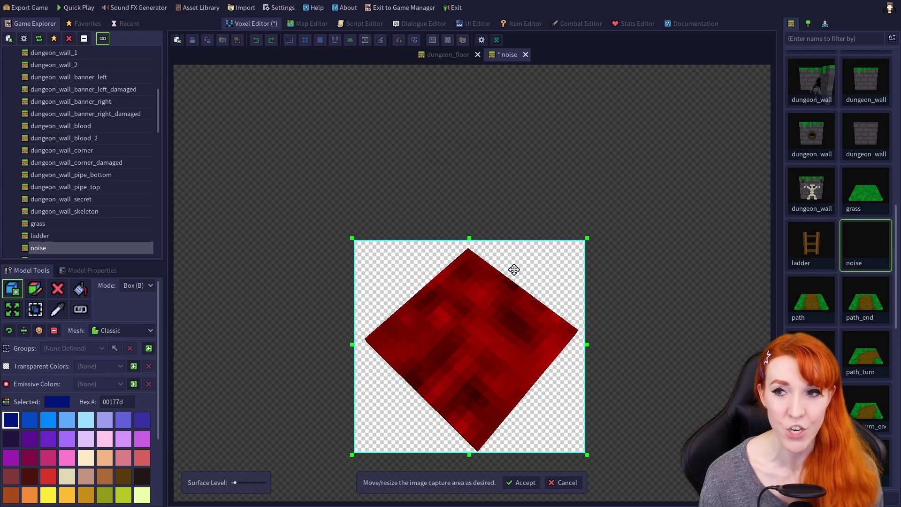
left_click(523, 483)
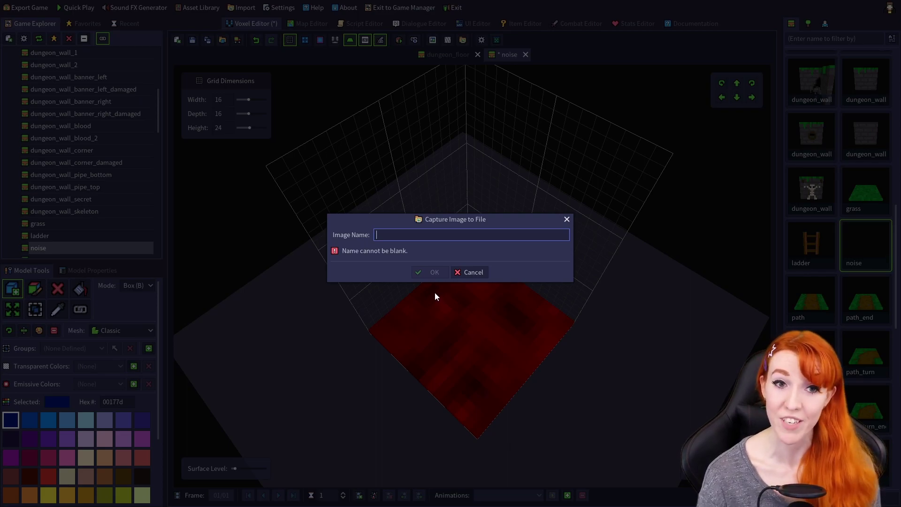
type("tile")
key("Return")
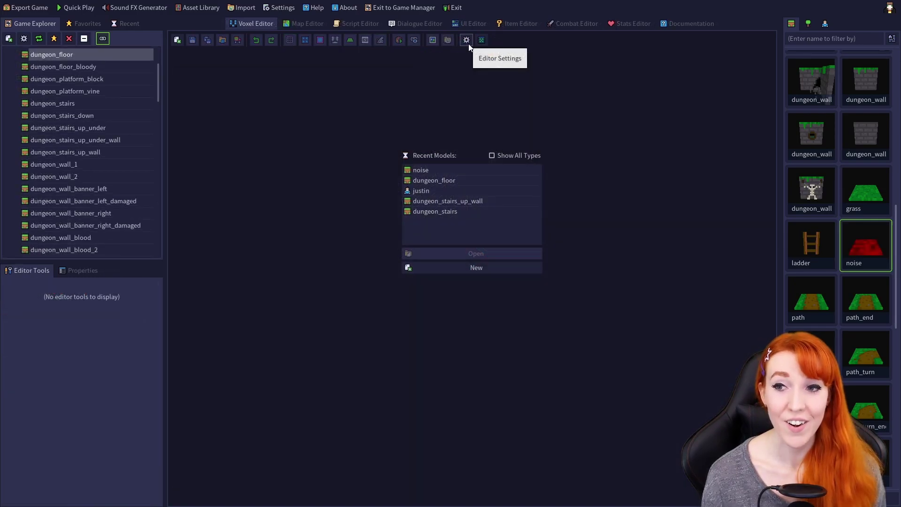
Step: In Editor Settings, change Surface Edge Color to green, then reset it to default pink
left_click(466, 40)
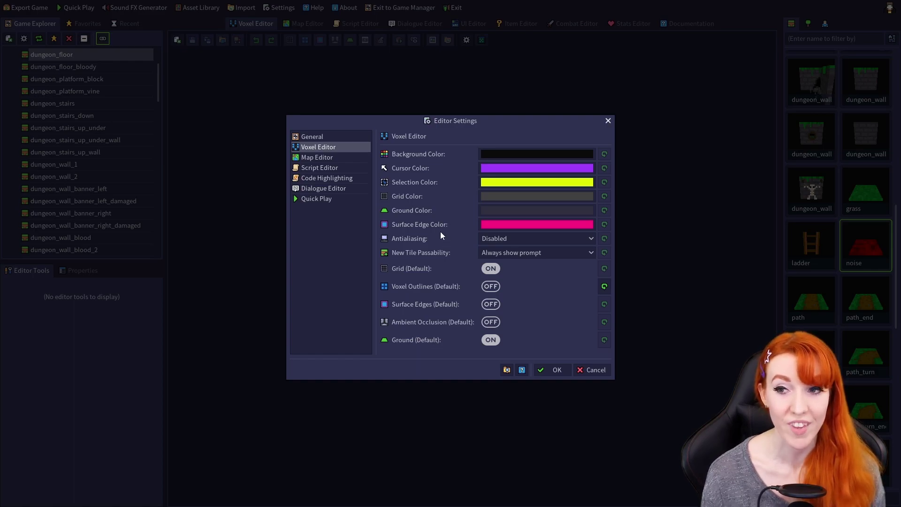
left_click(517, 223)
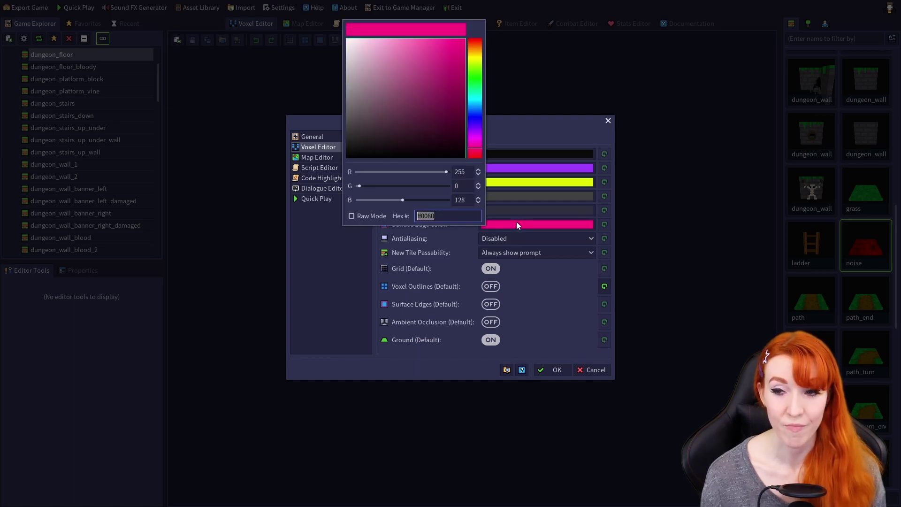
left_click_drag(435, 113, 394, 62)
left_click(475, 76)
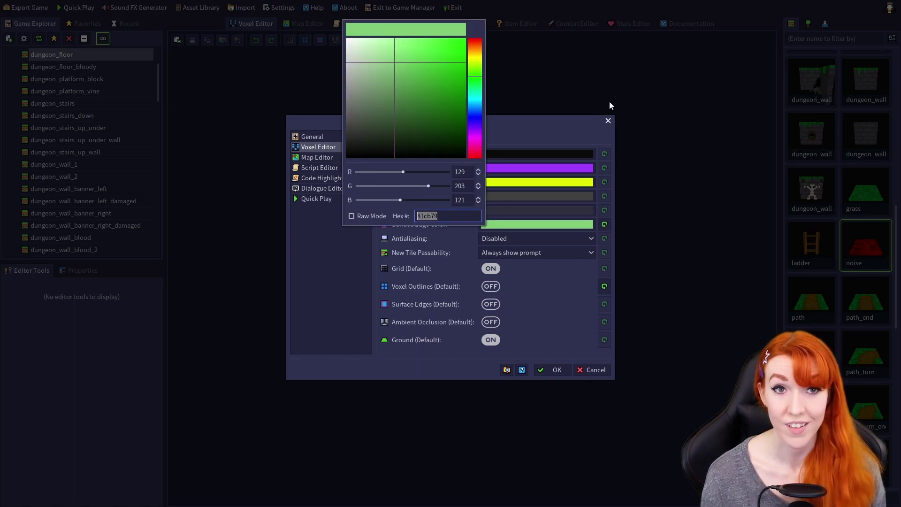
left_click(690, 167)
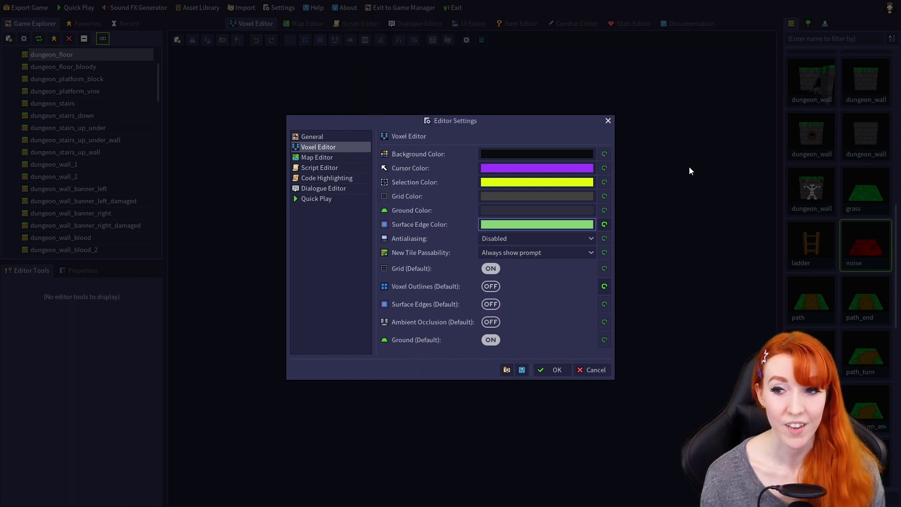
left_click(604, 227)
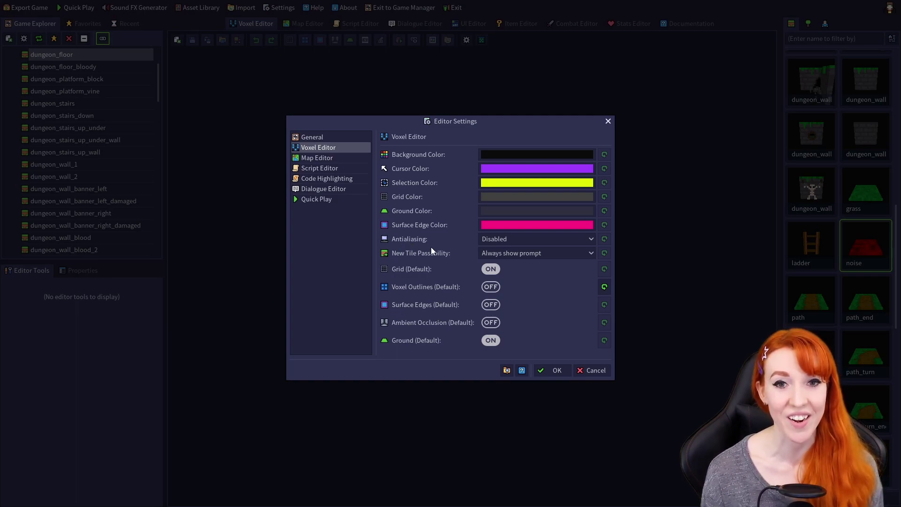
left_click(493, 241)
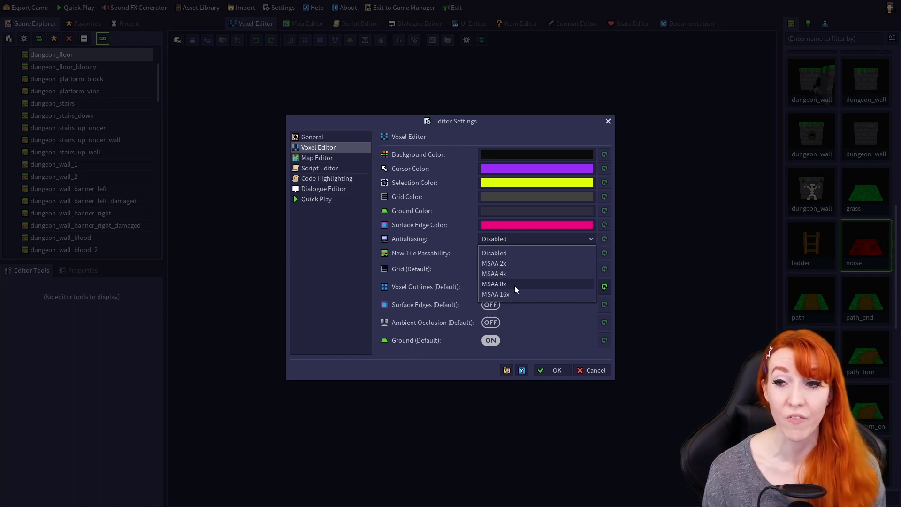
left_click(511, 256)
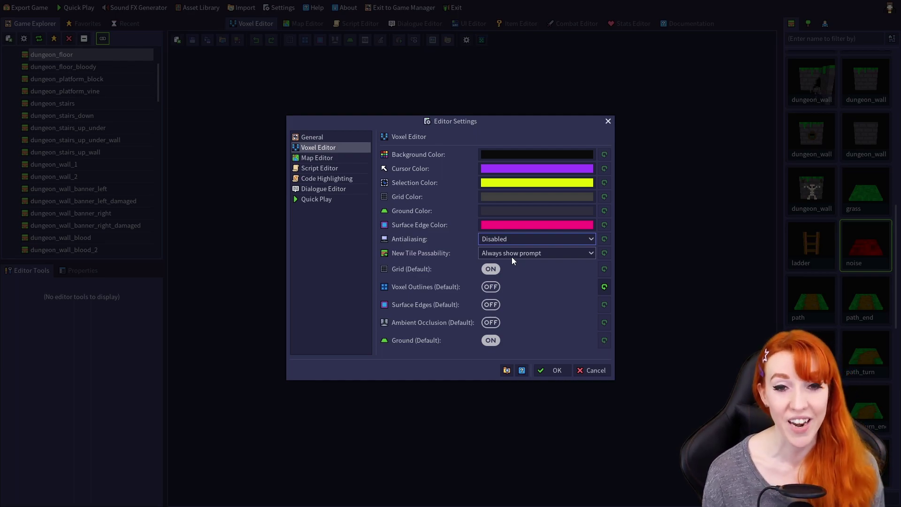
key("Tab")
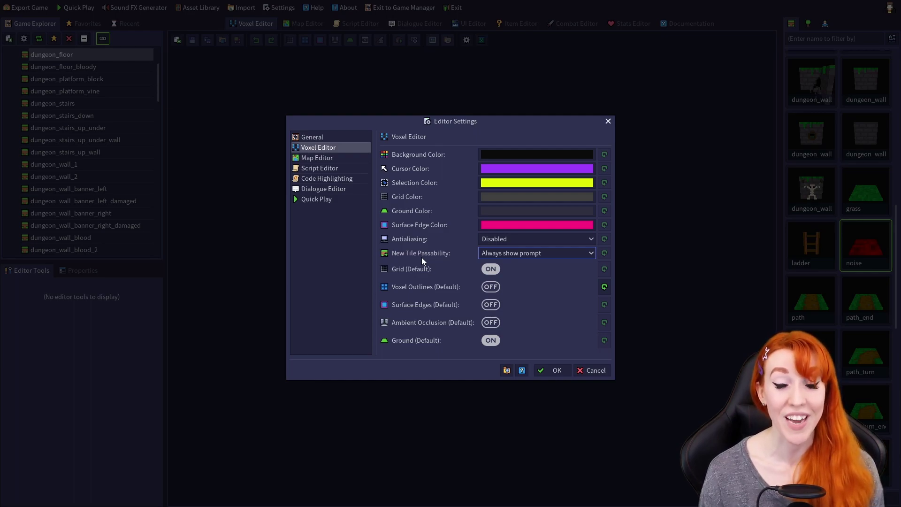
Step: Set New Tile Passability to Default to passable and turn Voxel Outlines (Default) on
left_click(521, 254)
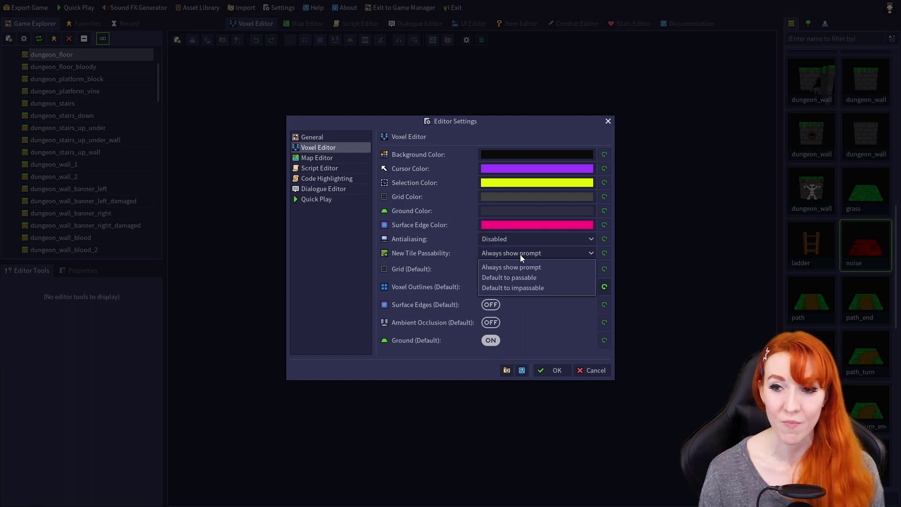
left_click(532, 278)
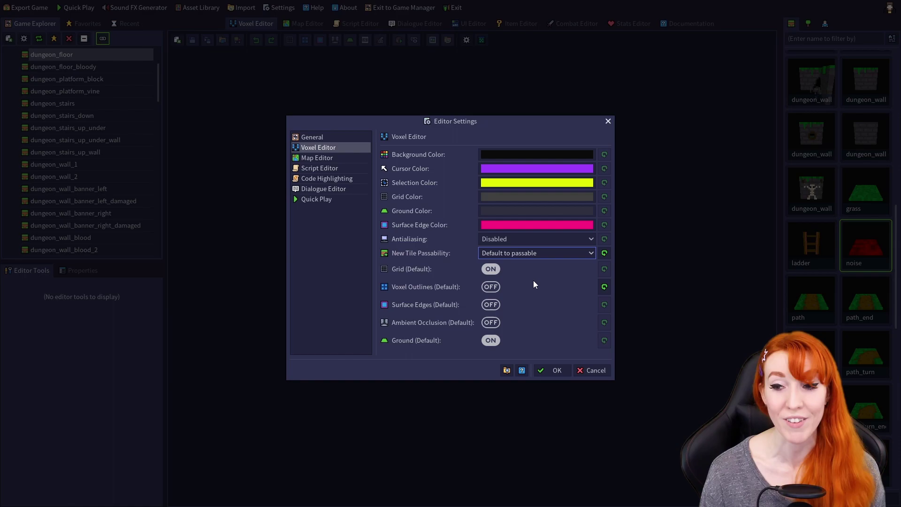
left_click(533, 280)
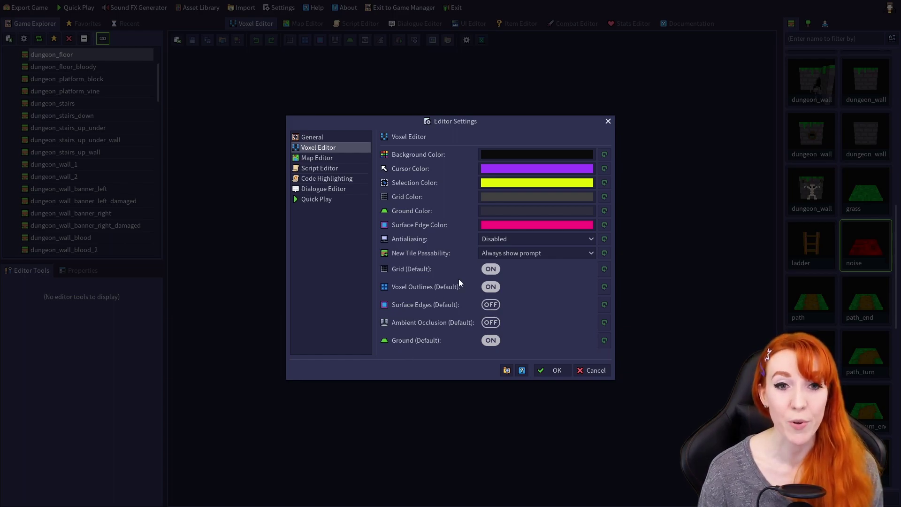
Step: Toggle Voxel Outlines (Default) off and back on, then close Editor Settings with OK
left_click(491, 287)
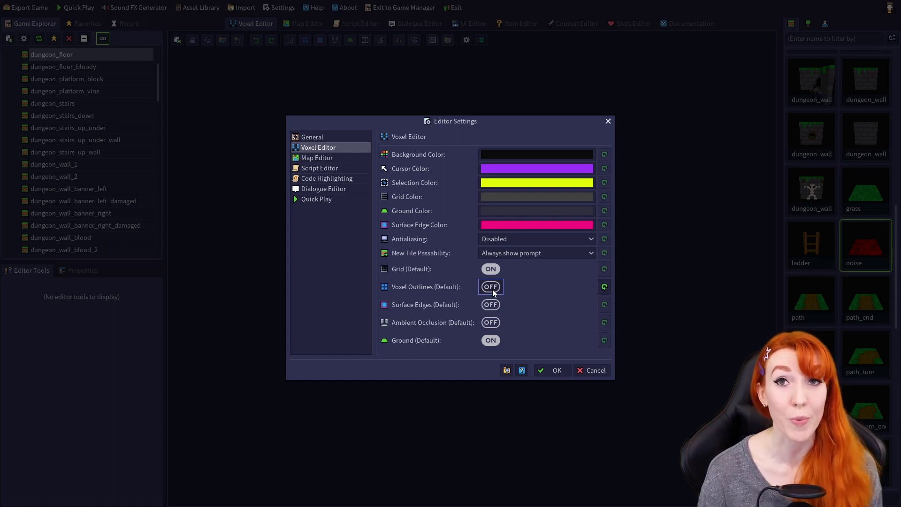
left_click(491, 287)
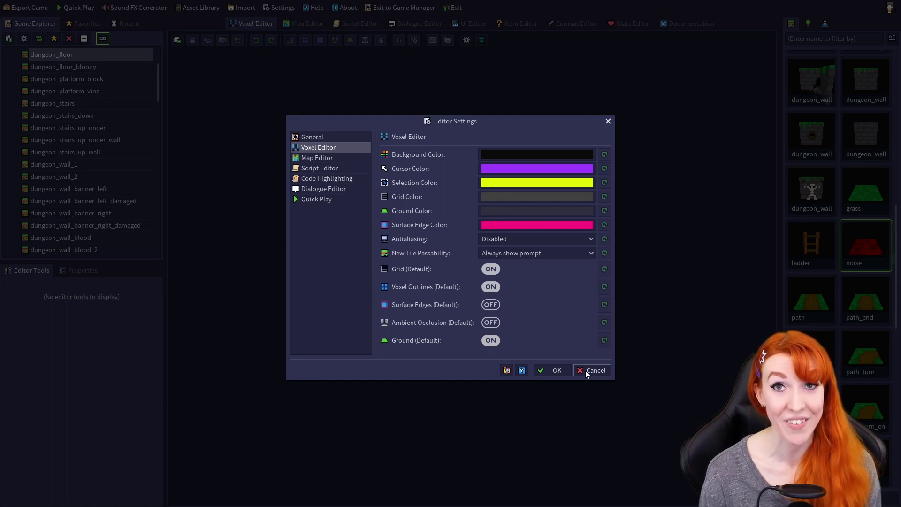
left_click(560, 374)
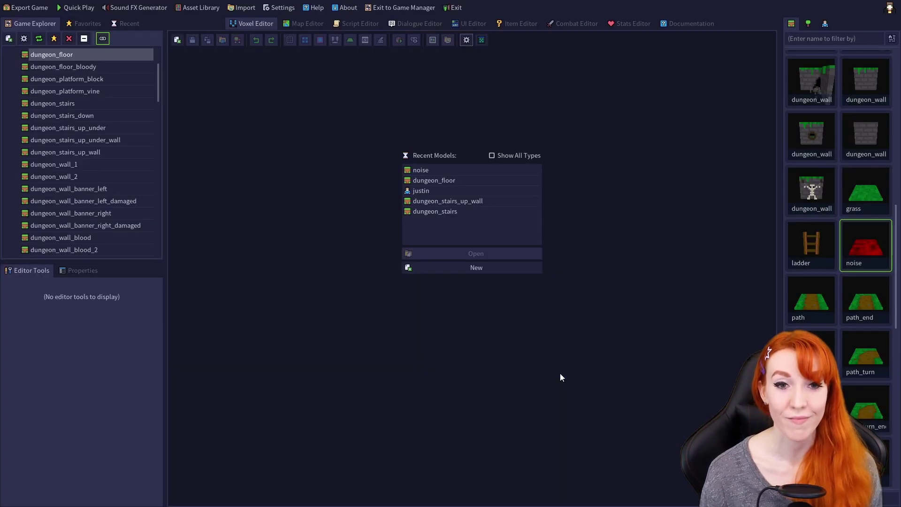
left_click(481, 41)
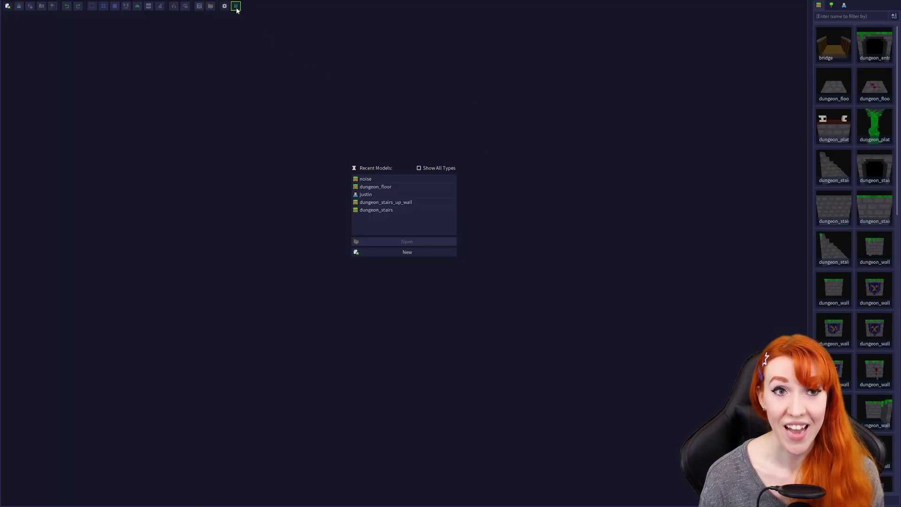
left_click(236, 7)
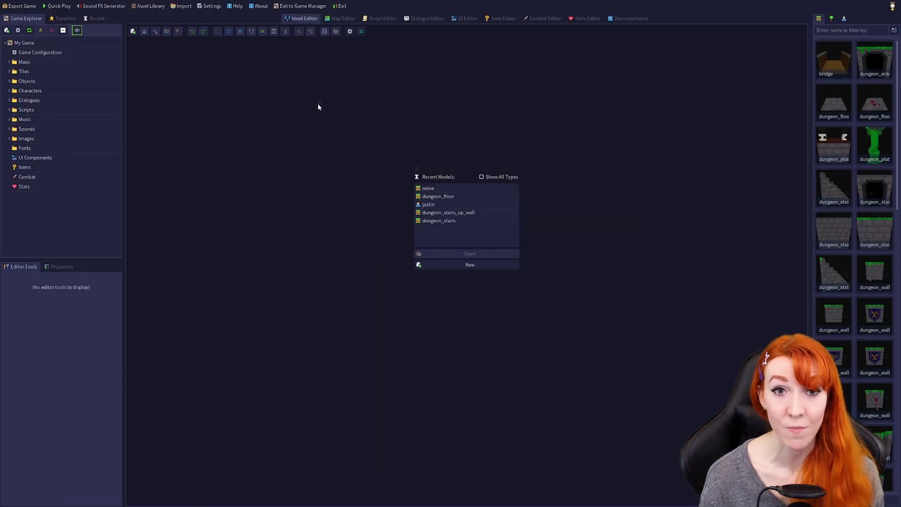